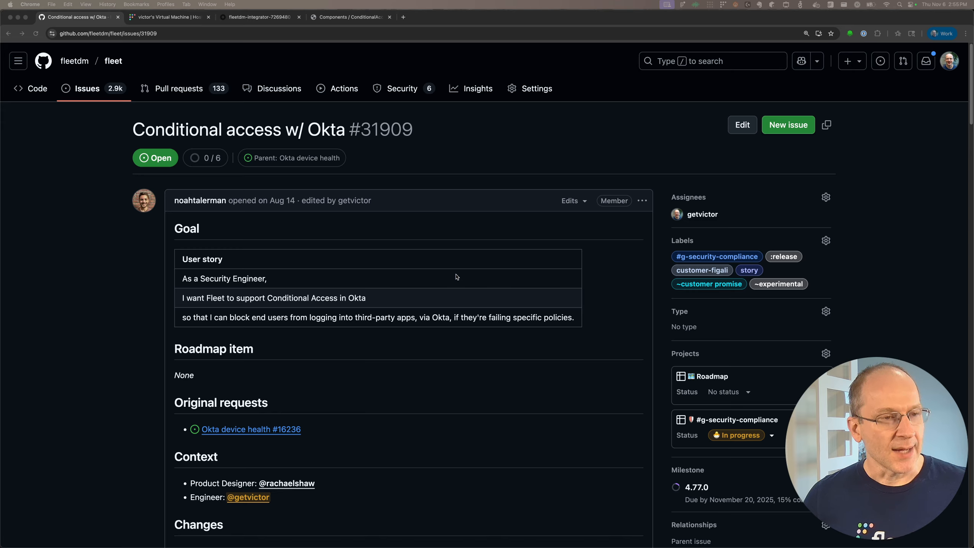
Step: Switch to the macOS virtual machine in UTM and examine the "Fleet conditional access for Okta" certificate and its private key in Keychain Access
mouse_move(538, 541)
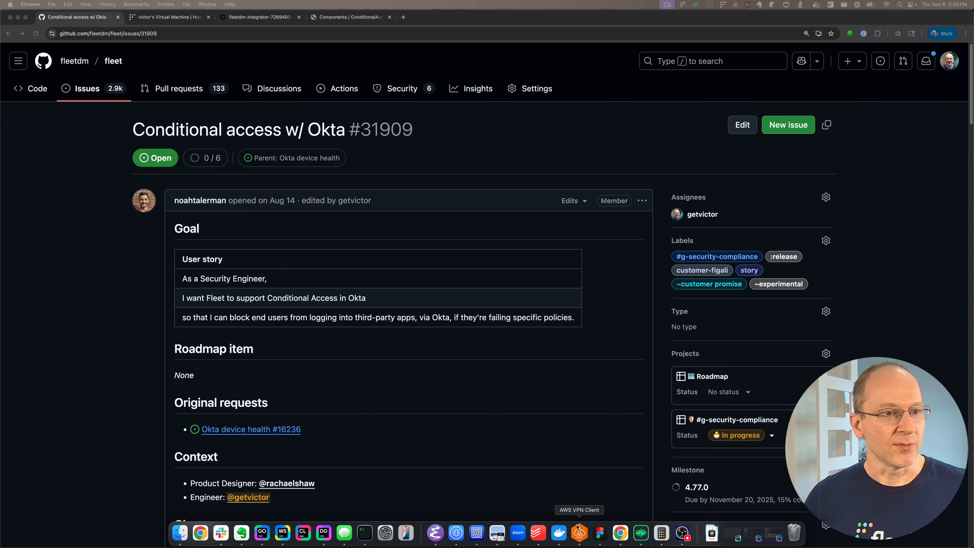
left_click(477, 532)
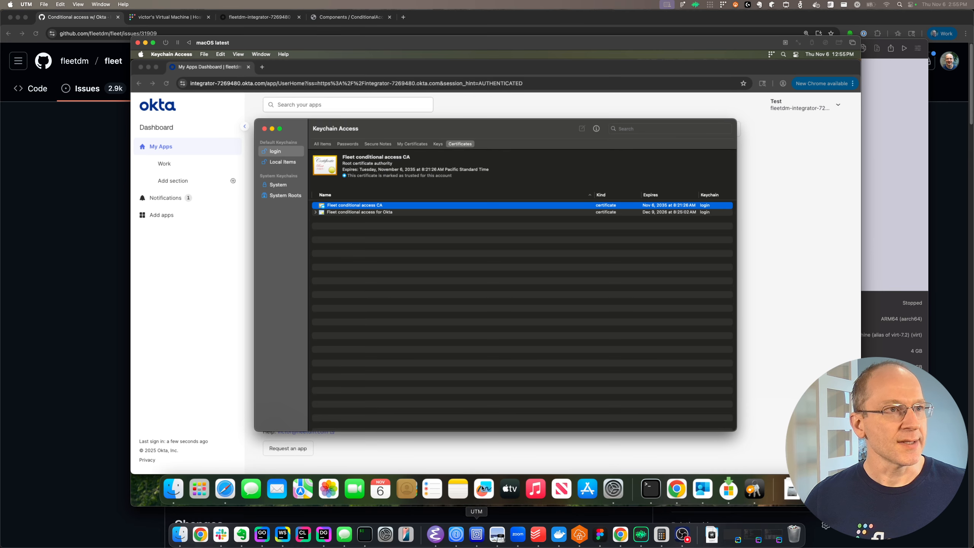
left_click_drag(411, 130, 410, 121)
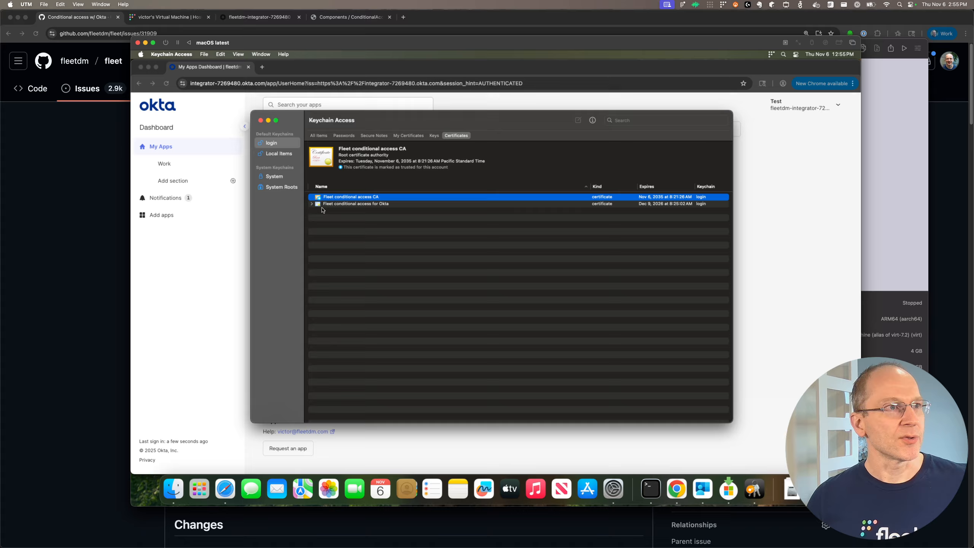
left_click(352, 205)
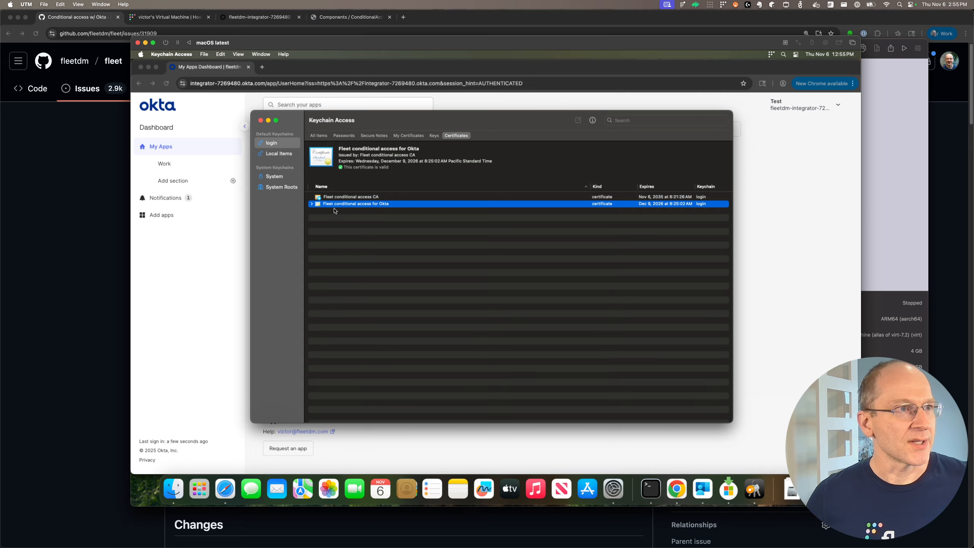
left_click(311, 204)
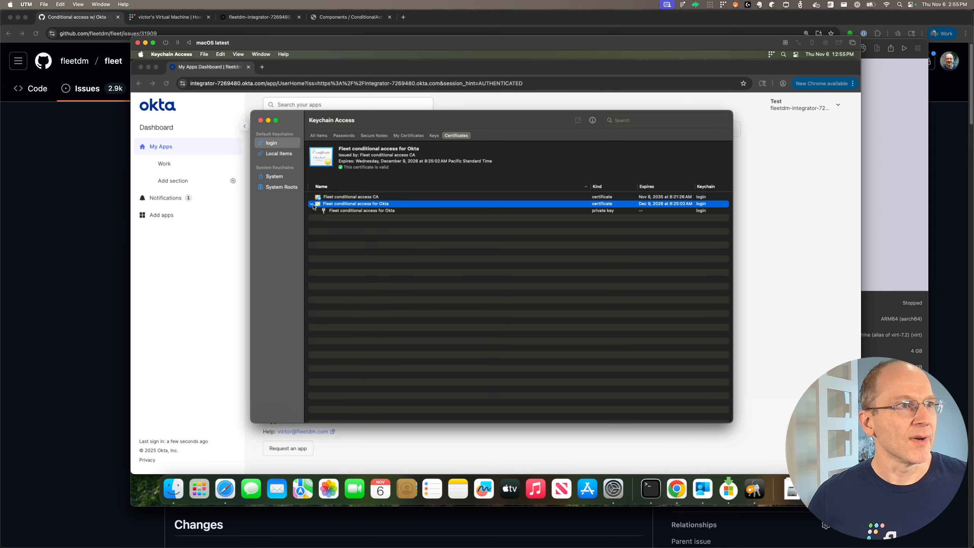
left_click(312, 204)
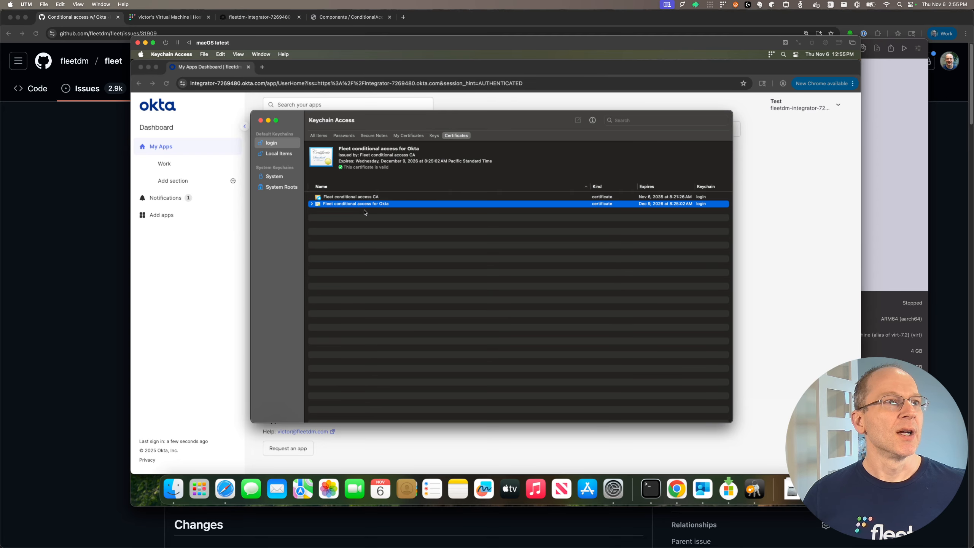
left_click_drag(424, 123, 407, 120)
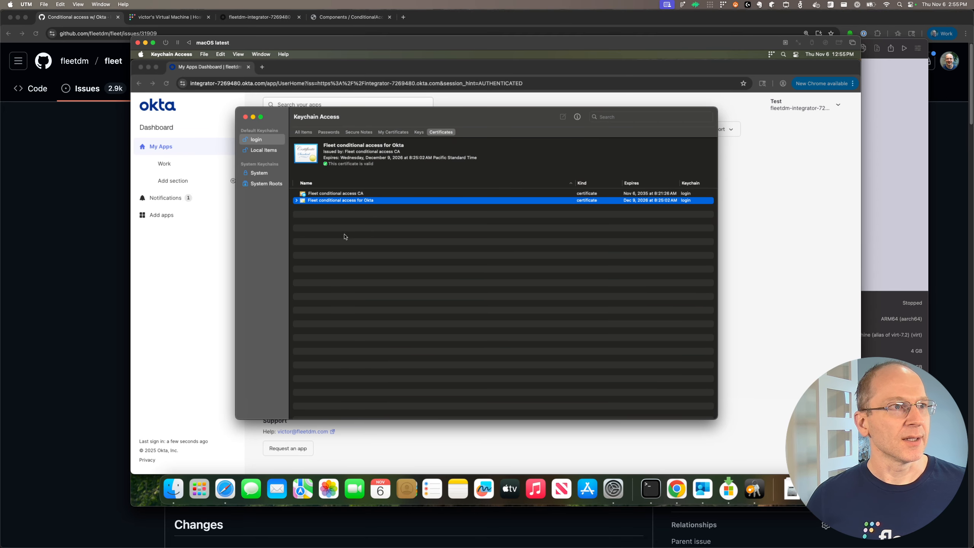
left_click_drag(402, 117, 419, 138)
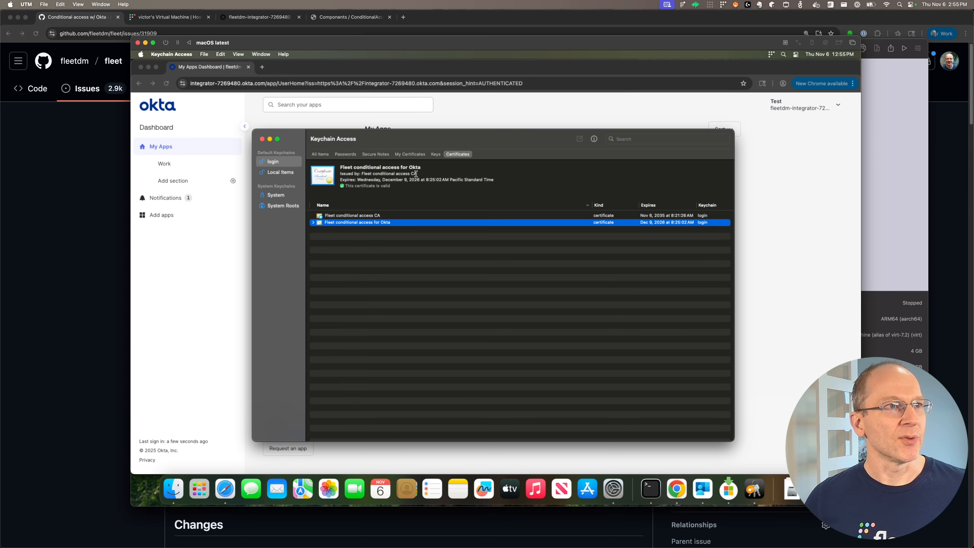
left_click_drag(427, 143, 425, 139)
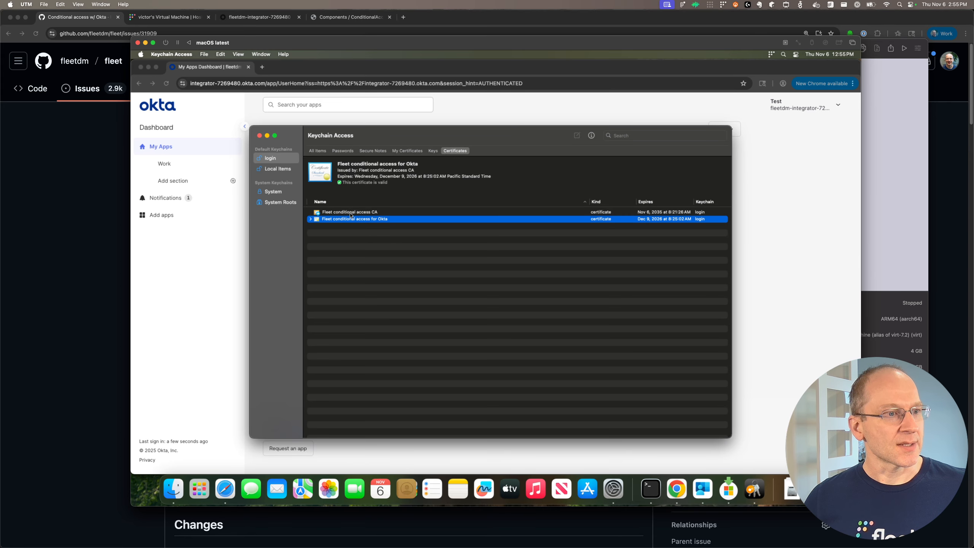
Step: Switch to GoLand and examine the Trusted CA Certificate payload and its certificate data in condaccess-demo.mobileconfig
left_click(98, 237)
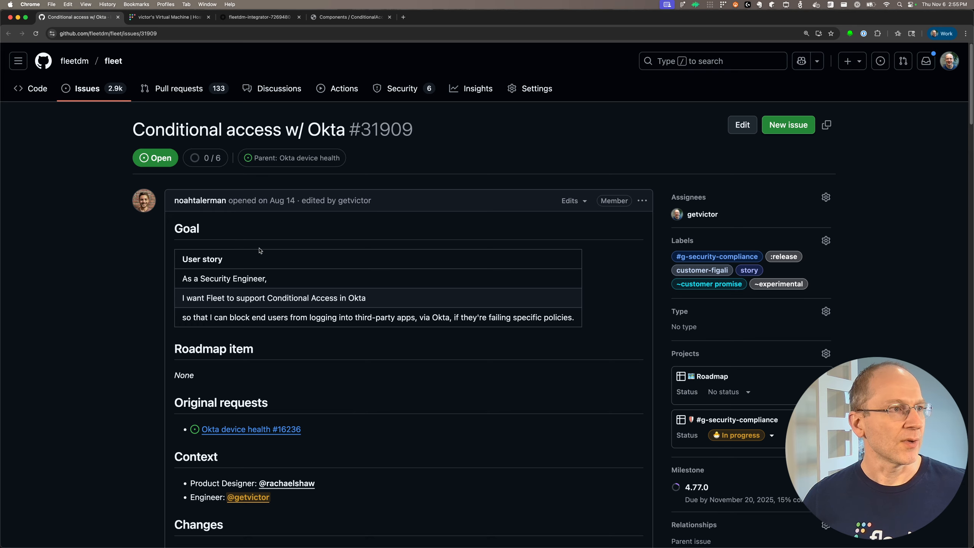
key("super+Tab")
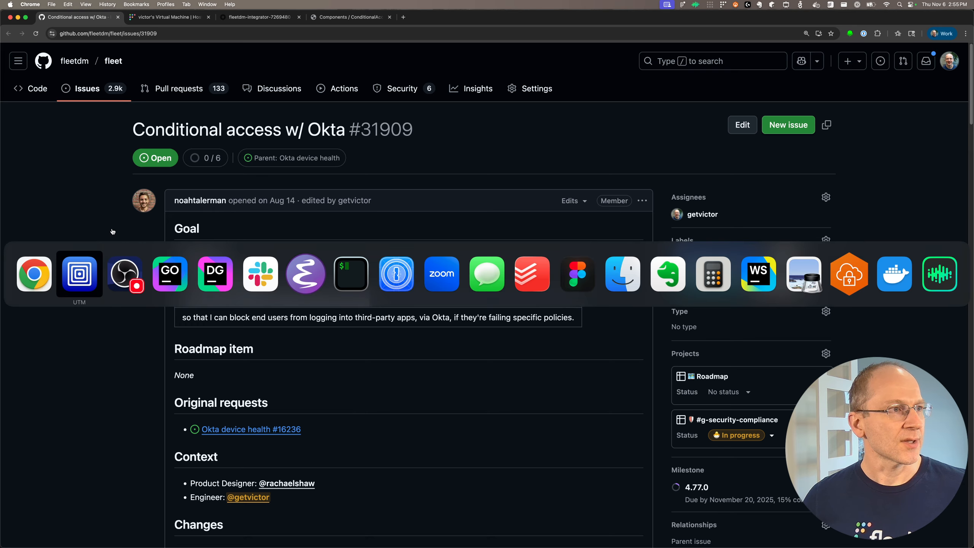
left_click(166, 265)
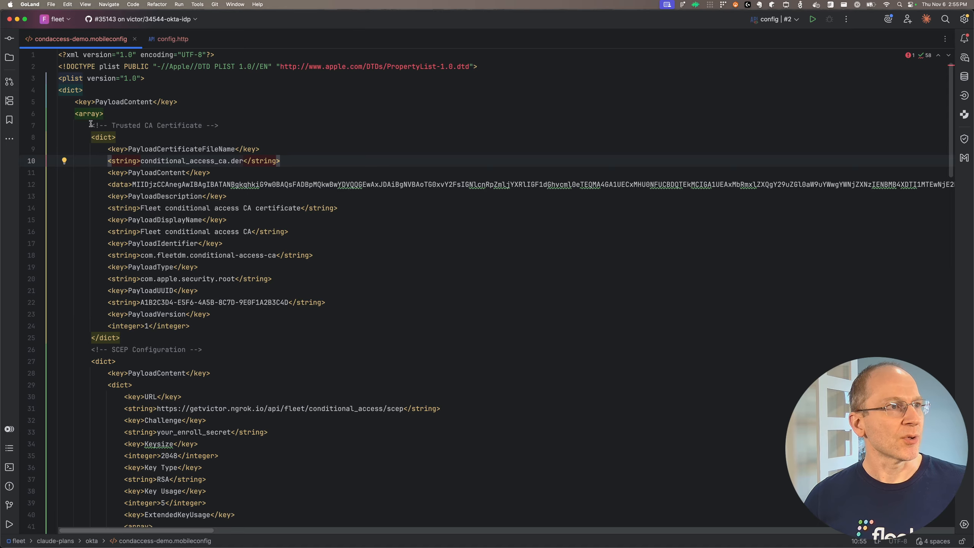
left_click_drag(92, 126, 426, 200)
double_click(314, 188)
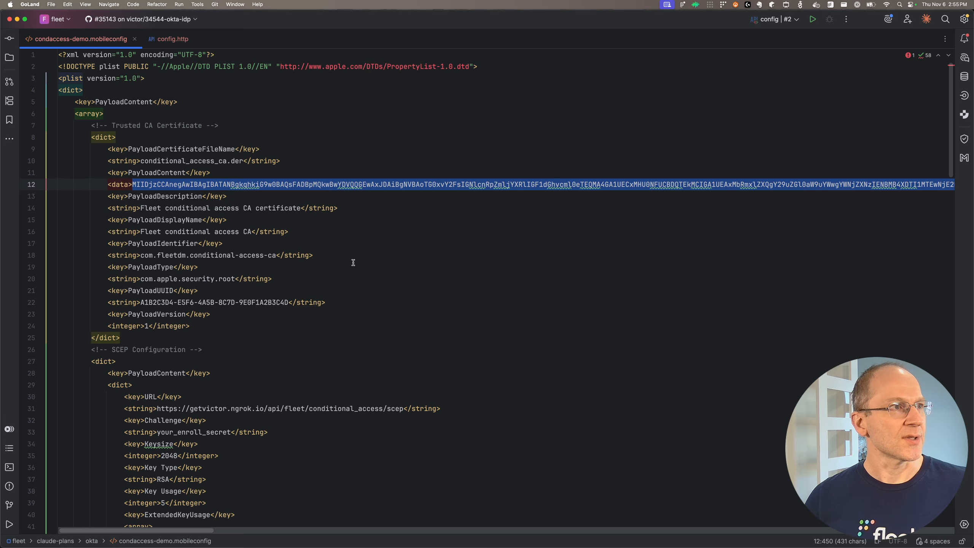
Step: Examine the SCEP Configuration payload from the key usage settings through the subject's common name
scroll(353, 263, "down", 2)
scroll(353, 263, "down", 5)
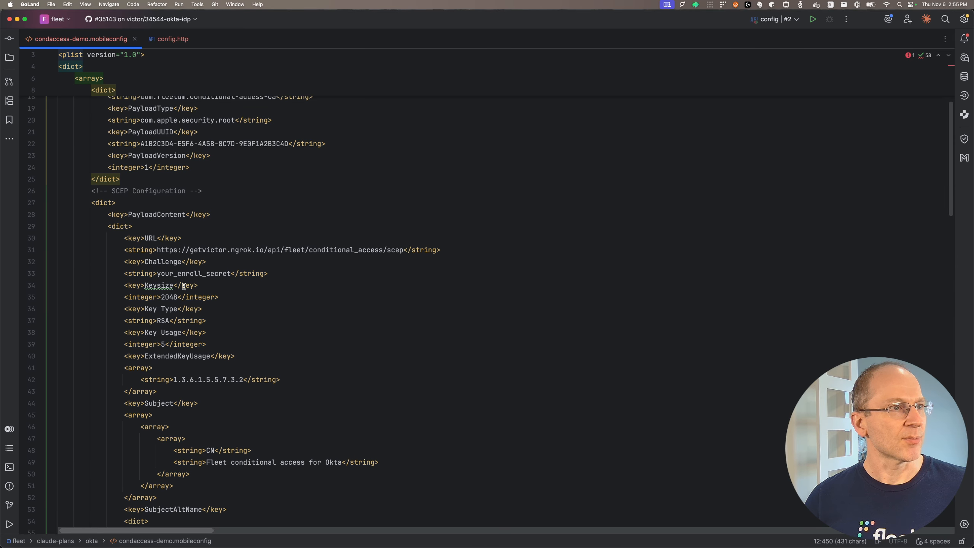
scroll(249, 270, "down", 3)
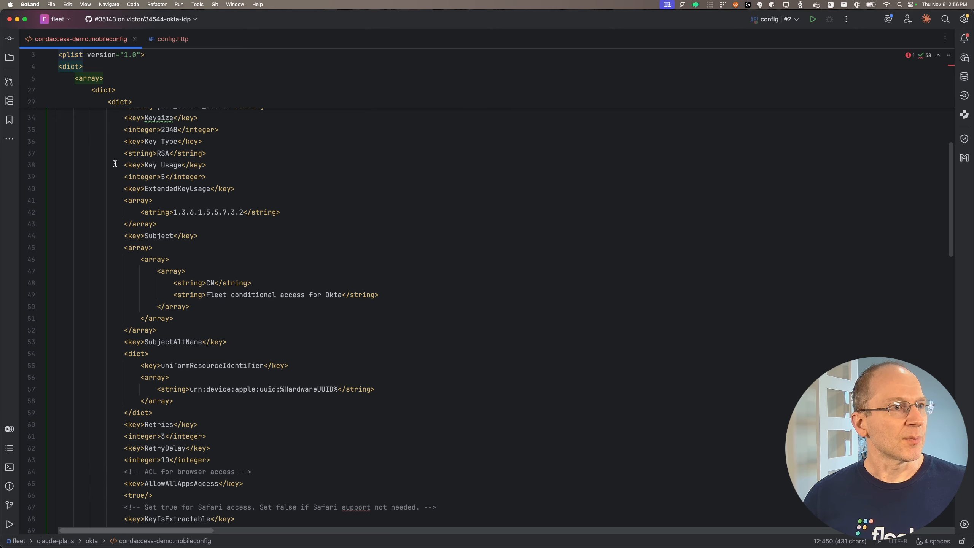
left_click_drag(115, 164, 376, 295)
scroll(320, 293, "down", 3)
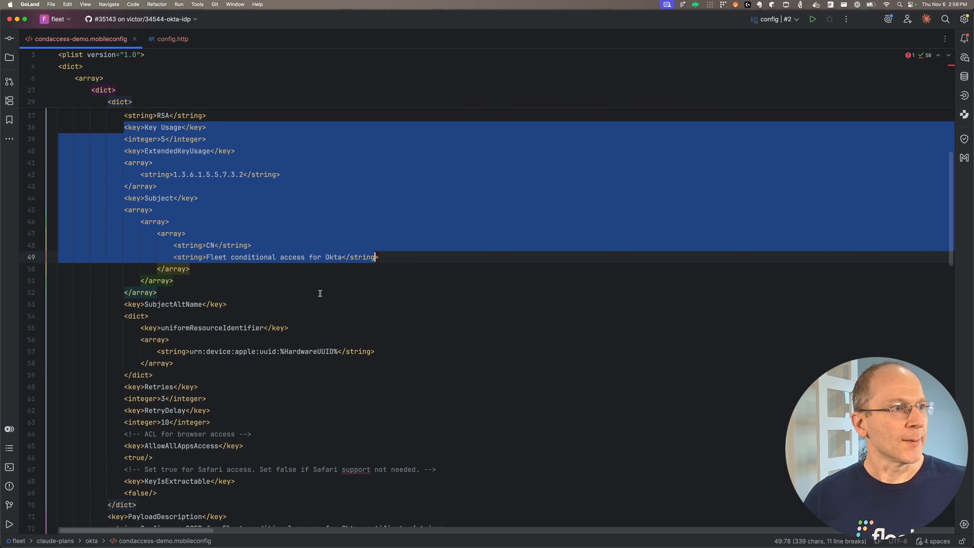
Step: Examine the SCEP payload's SubjectAltName with its HardwareUUID variable, the browser access settings and the payload identifier
double_click(169, 304)
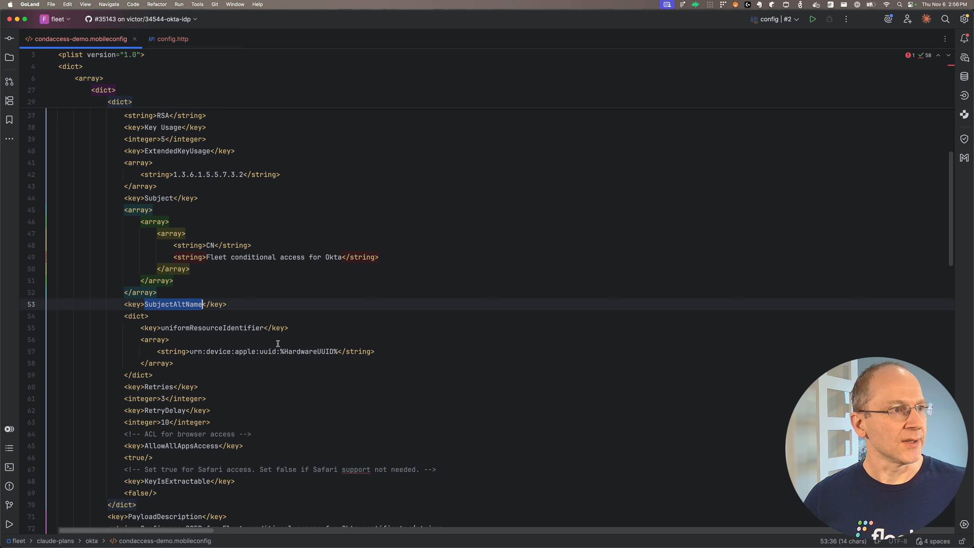
double_click(309, 352)
scroll(278, 253, "down", 9)
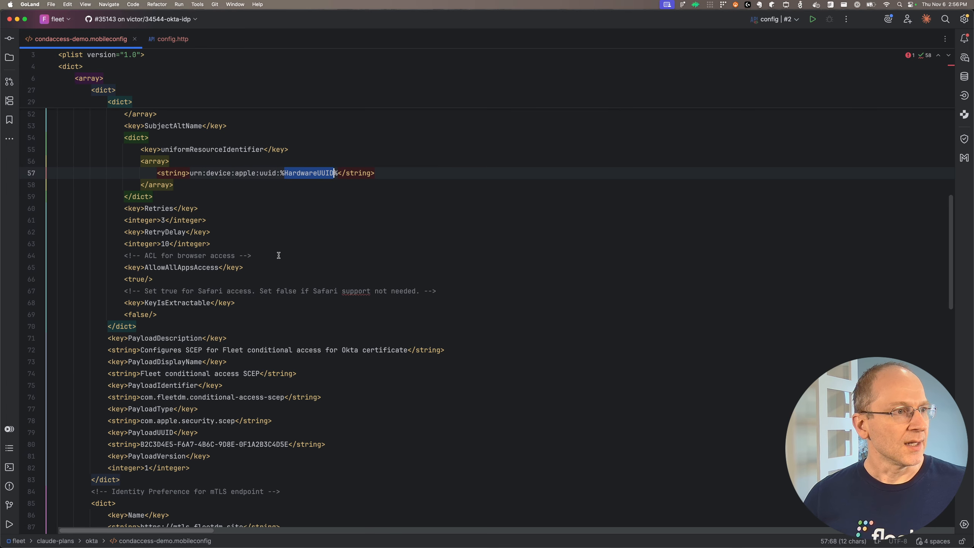
scroll(245, 327, "down", 2)
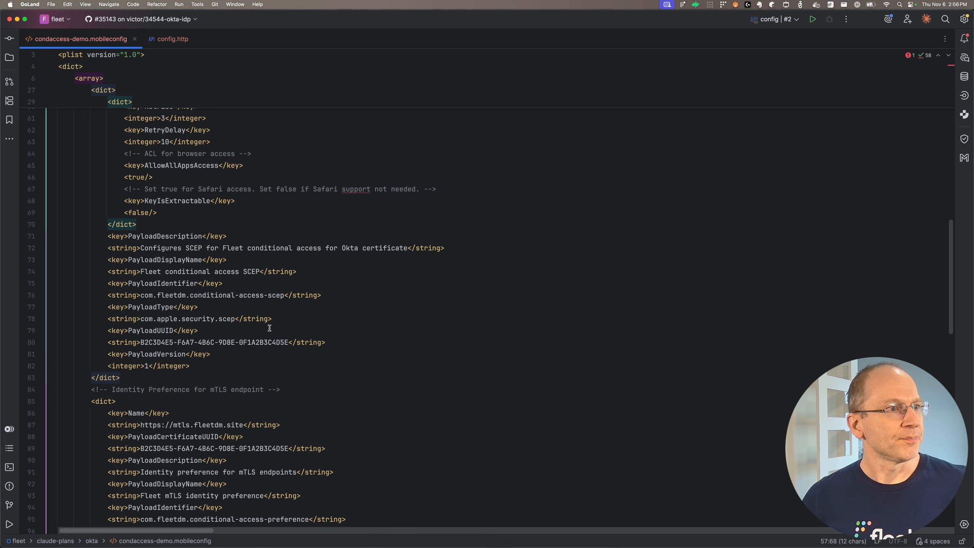
left_click(221, 295)
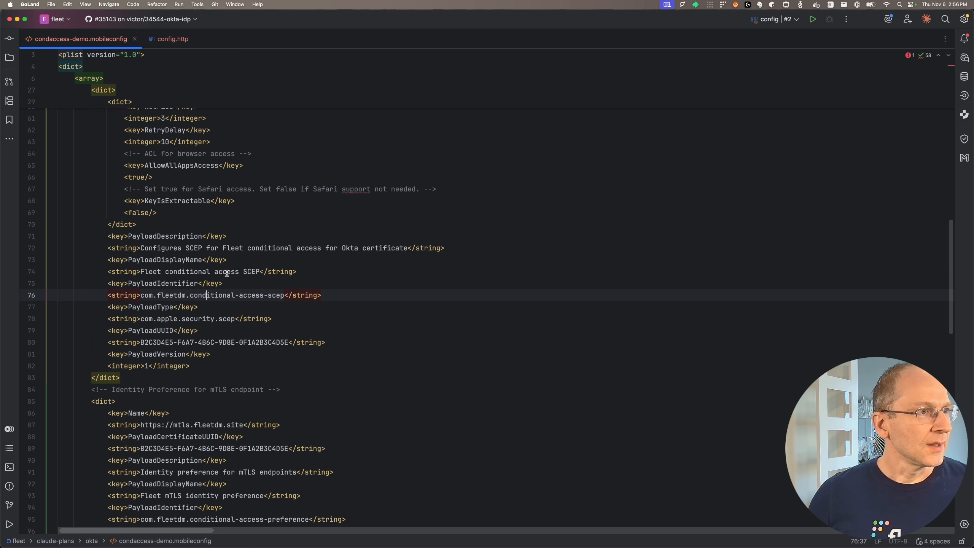
scroll(218, 304, "down", 1)
scroll(179, 276, "down", 5)
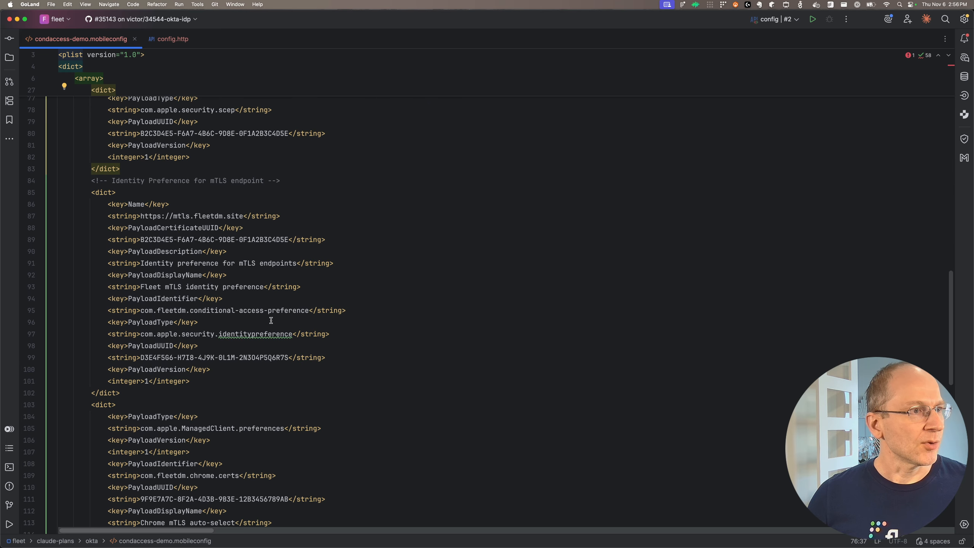
double_click(264, 334)
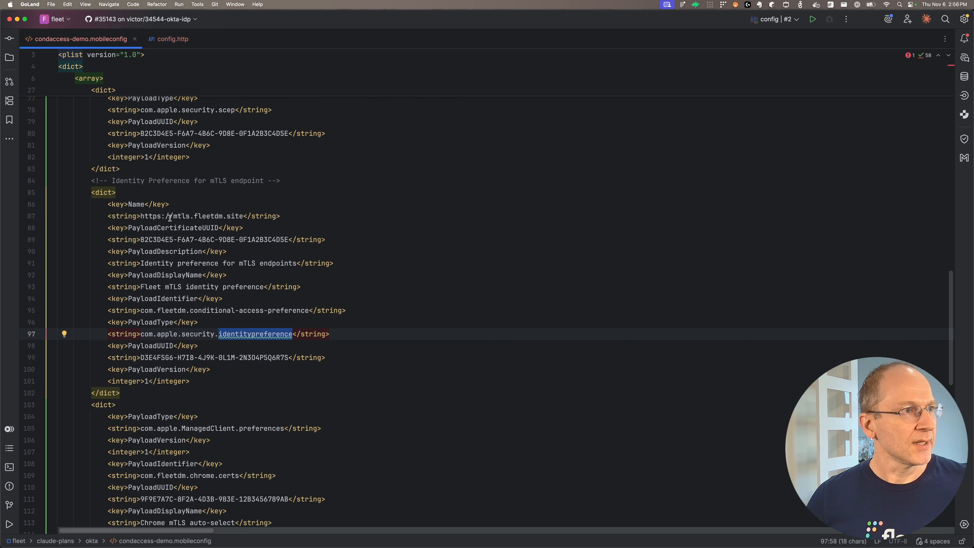
left_click(145, 216)
left_click_drag(145, 215, 252, 216)
left_click(292, 219)
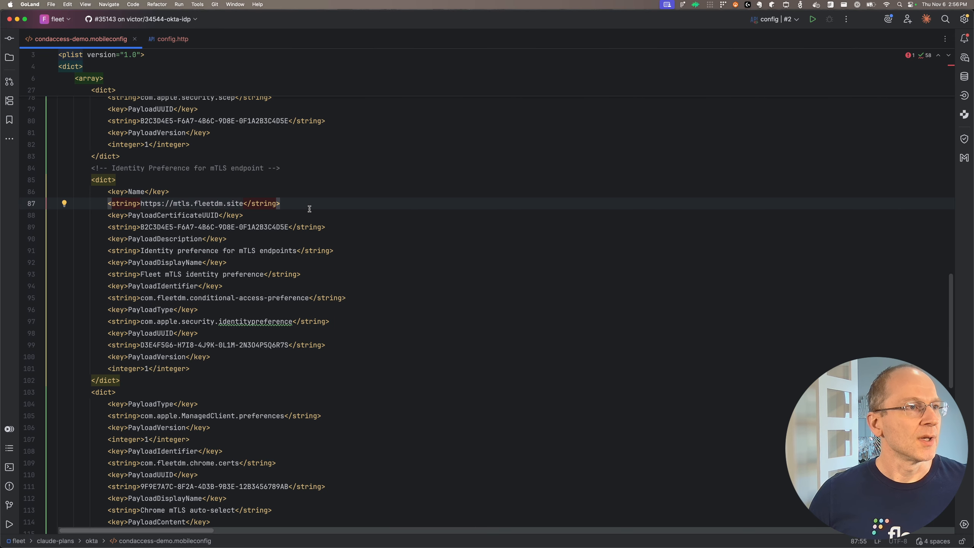
scroll(305, 210, "down", 1)
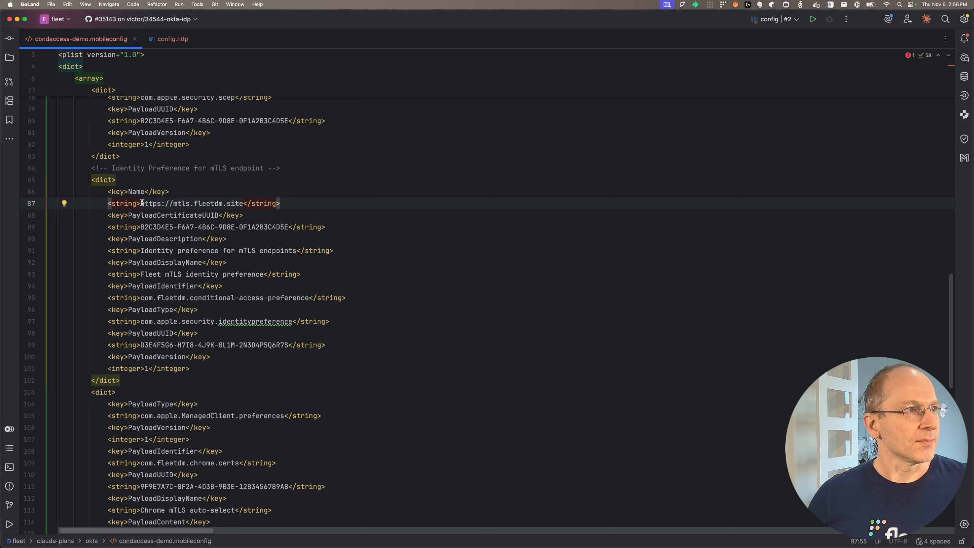
left_click(141, 203)
left_click_drag(141, 203, 243, 203)
left_click(297, 203)
Step: Examine the Chrome mTLS auto-select payload, checking the URL pattern and the subject common name filter under AutoSelectCertificateForUrls
scroll(178, 164, "down", 18)
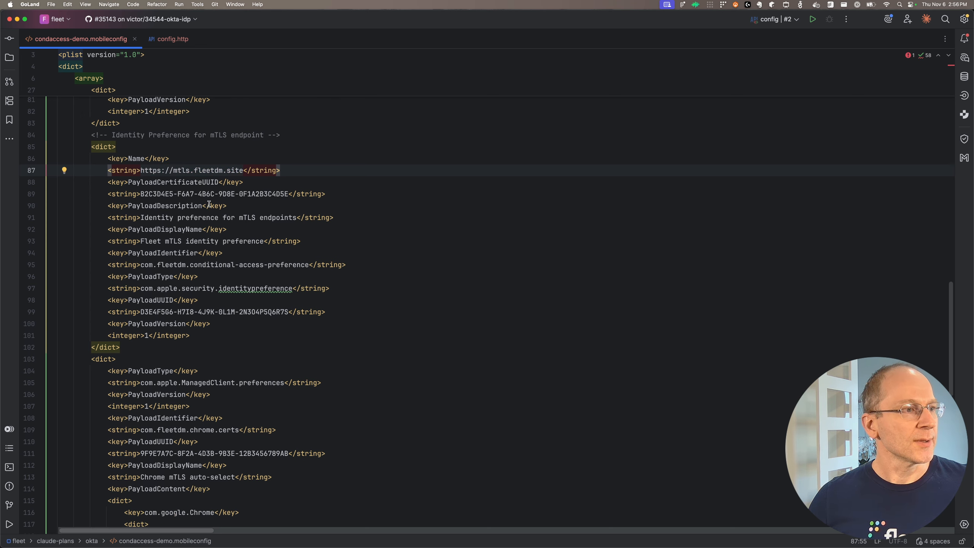
scroll(210, 206, "down", 9)
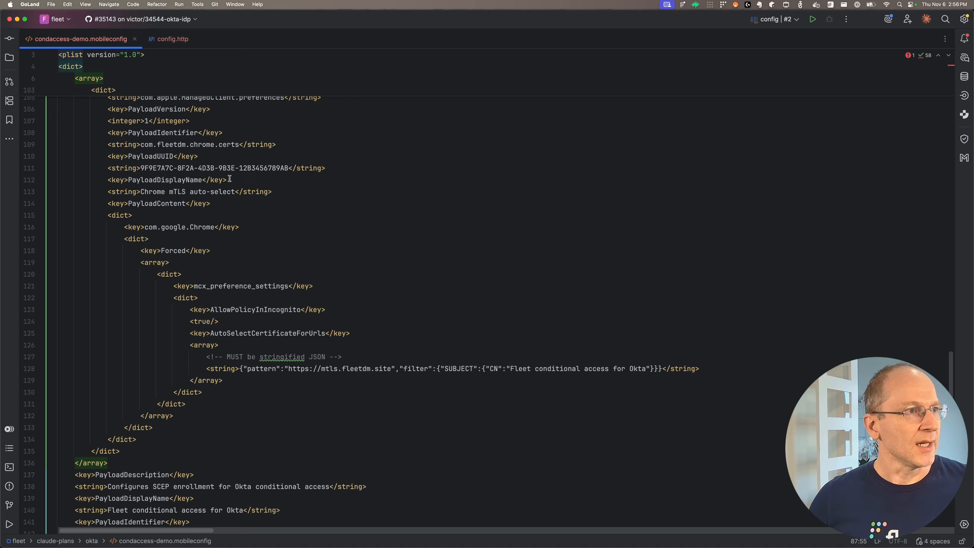
scroll(210, 272, "up", 1)
scroll(201, 234, "up", 1)
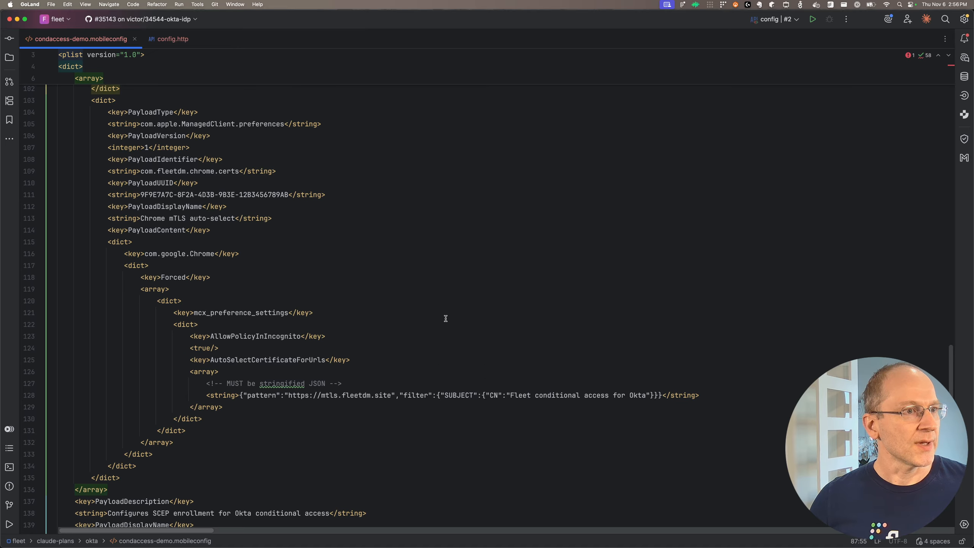
left_click(510, 395)
left_click_drag(511, 395, 647, 395)
left_click_drag(289, 395, 392, 396)
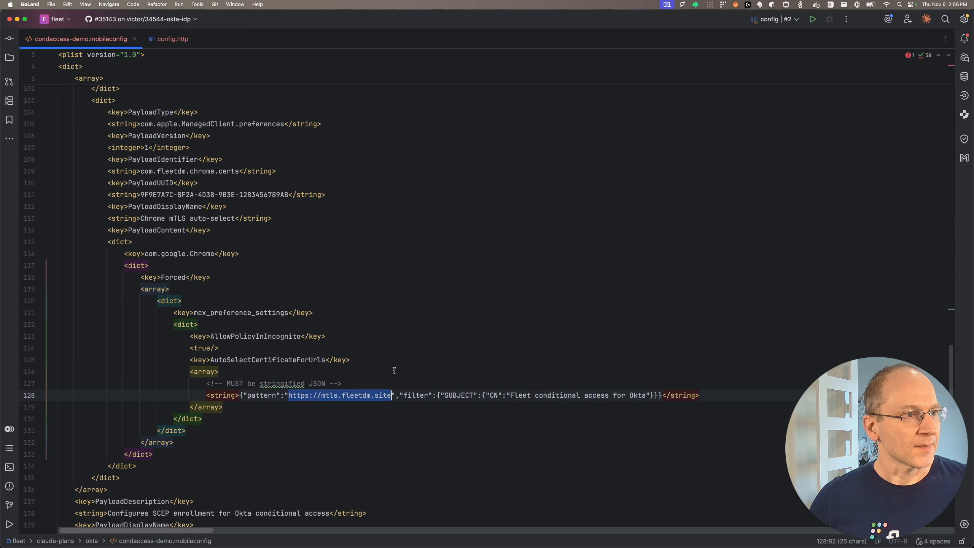
left_click(381, 324)
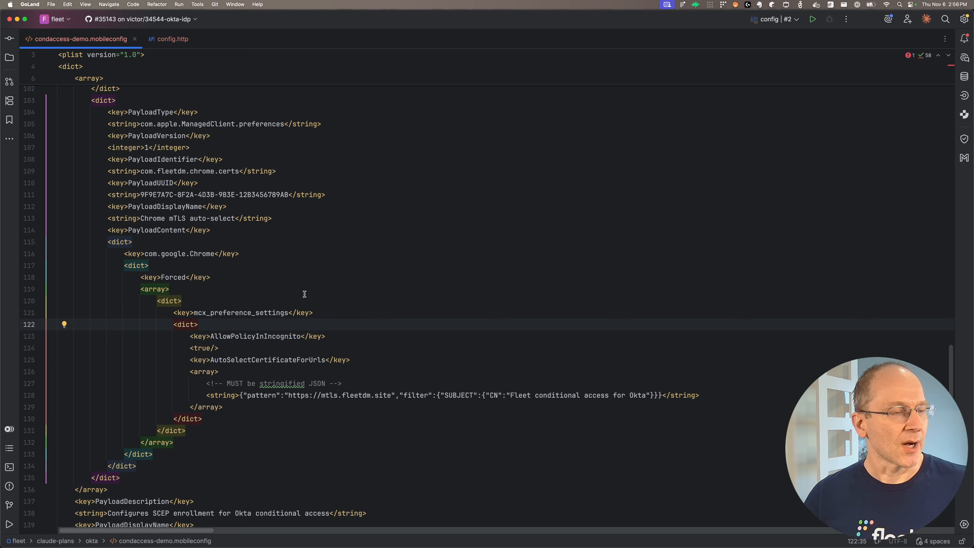
left_click_drag(321, 395, 391, 395)
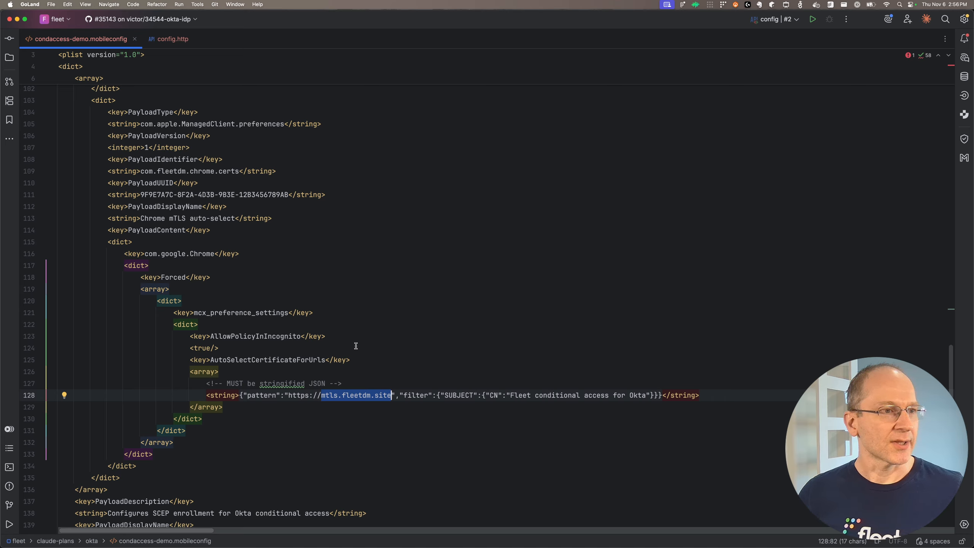
left_click(373, 345)
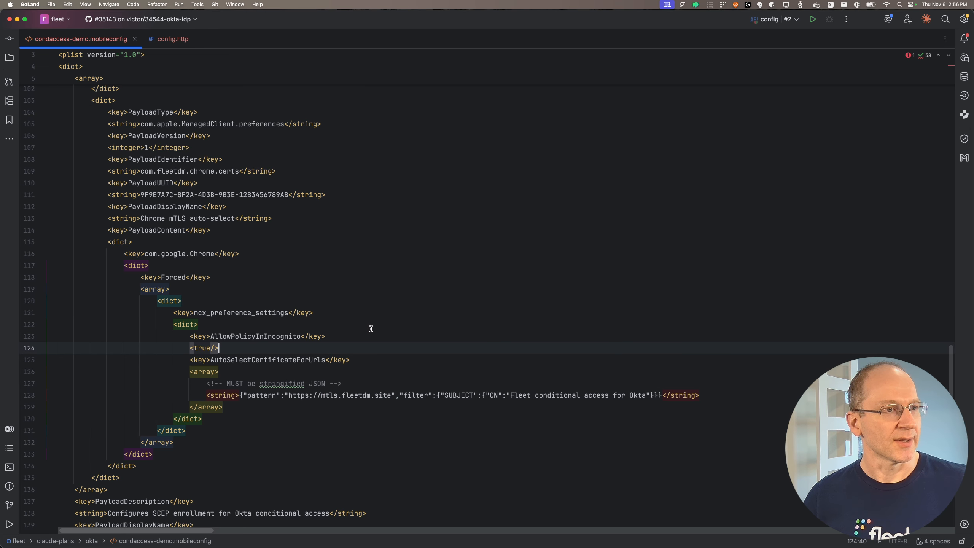
Step: Return to the macOS virtual machine in UTM after looking back over the start of the Chrome payload
scroll(328, 296, "up", 1)
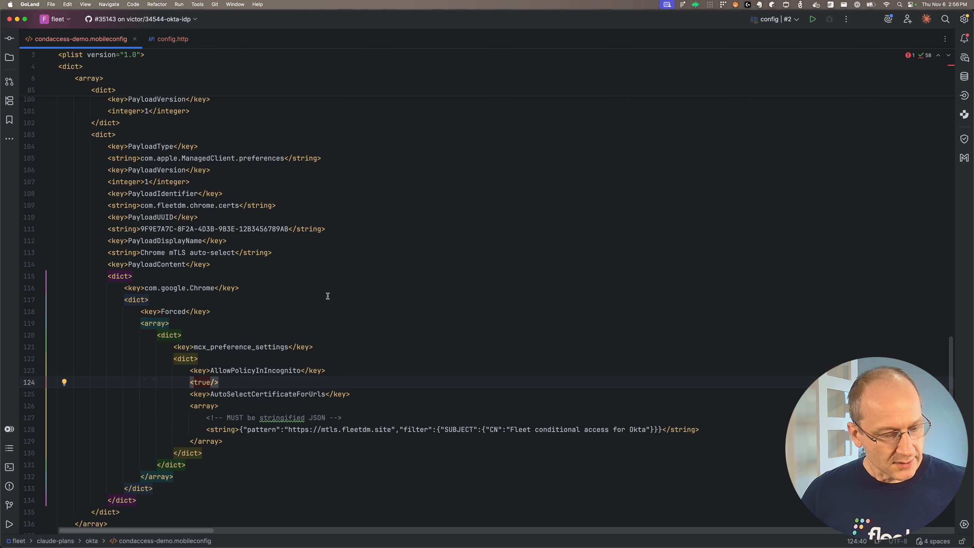
scroll(328, 294, "up", 1)
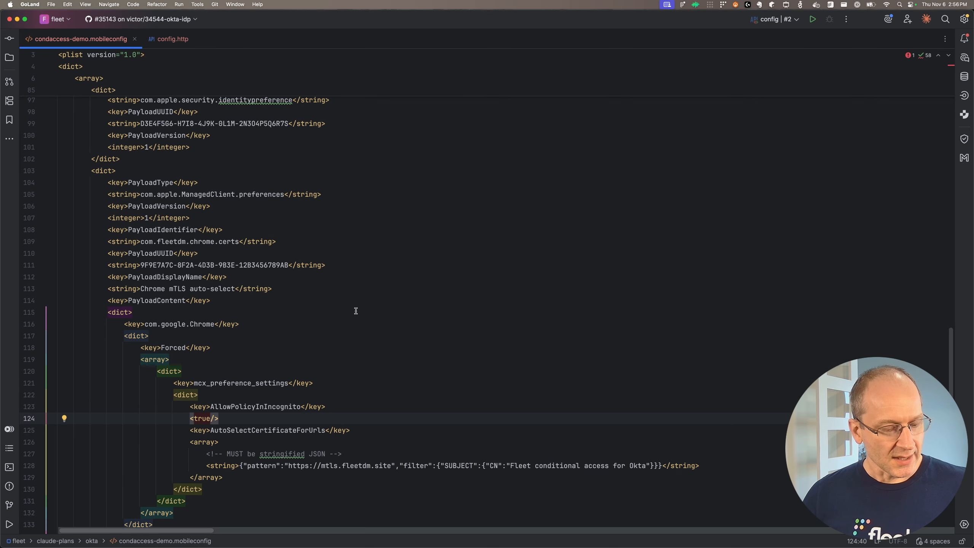
scroll(356, 311, "up", 2)
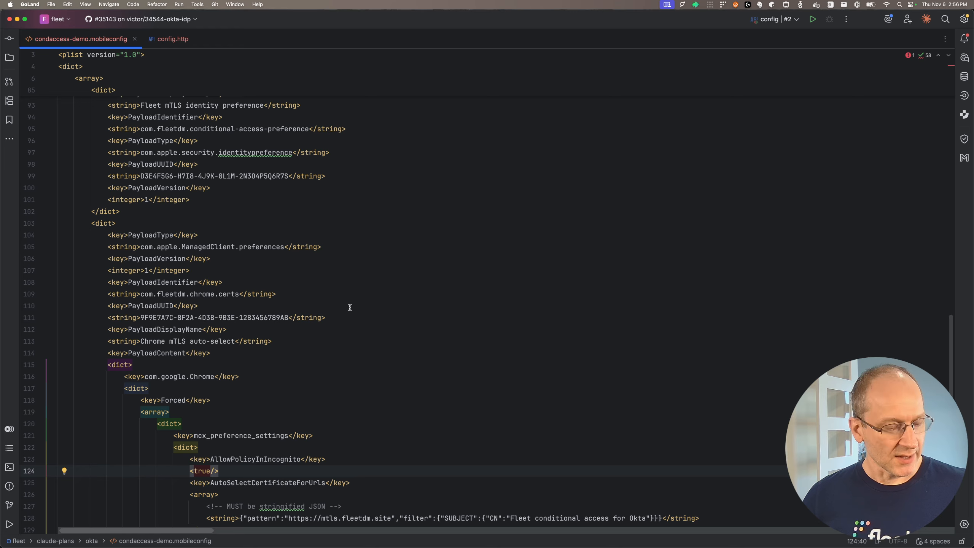
key("super+Tab")
key("super+Tab")
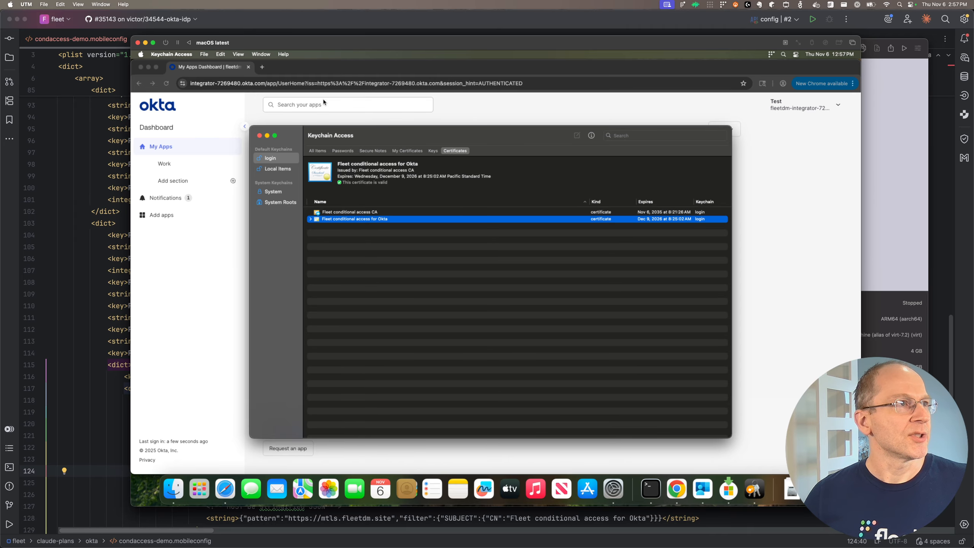
Step: Switch to the Okta Admin Console in Chrome and open the Fleet protected policy from the app sign-in policies
left_click(78, 411)
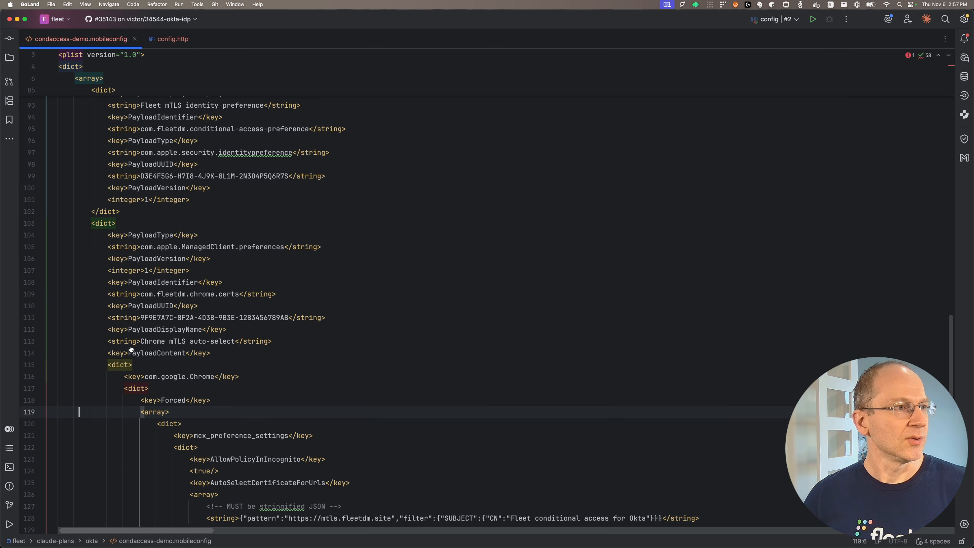
key("super+Tab")
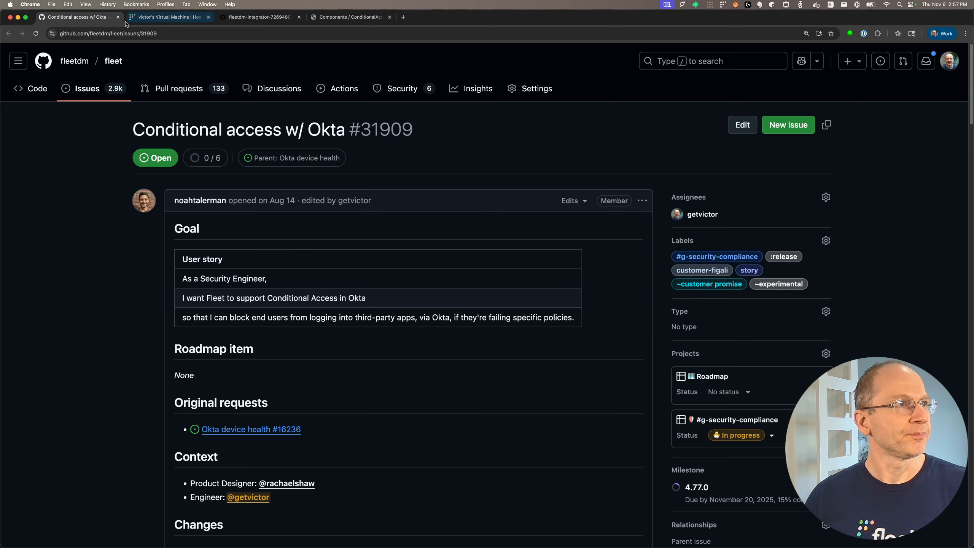
left_click(253, 18)
left_click(550, 331)
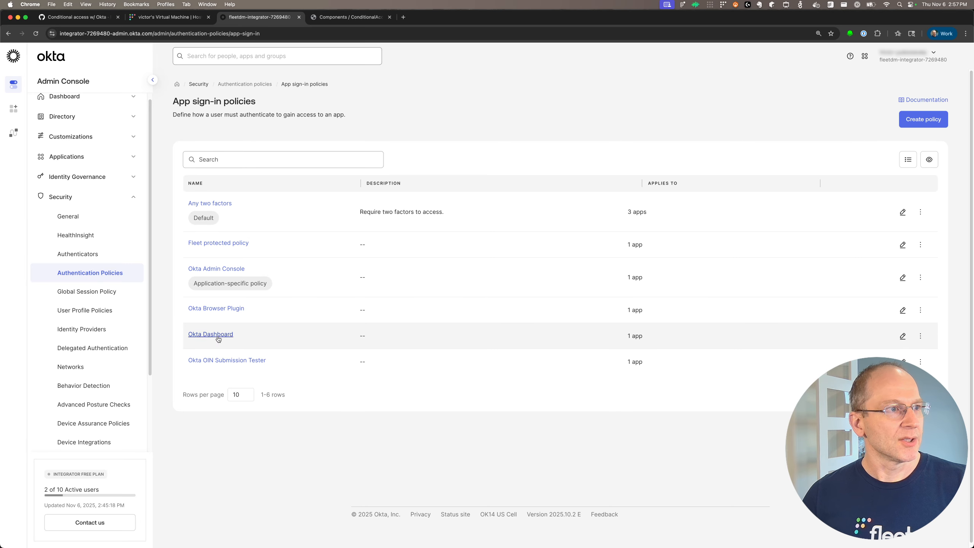
left_click(218, 243)
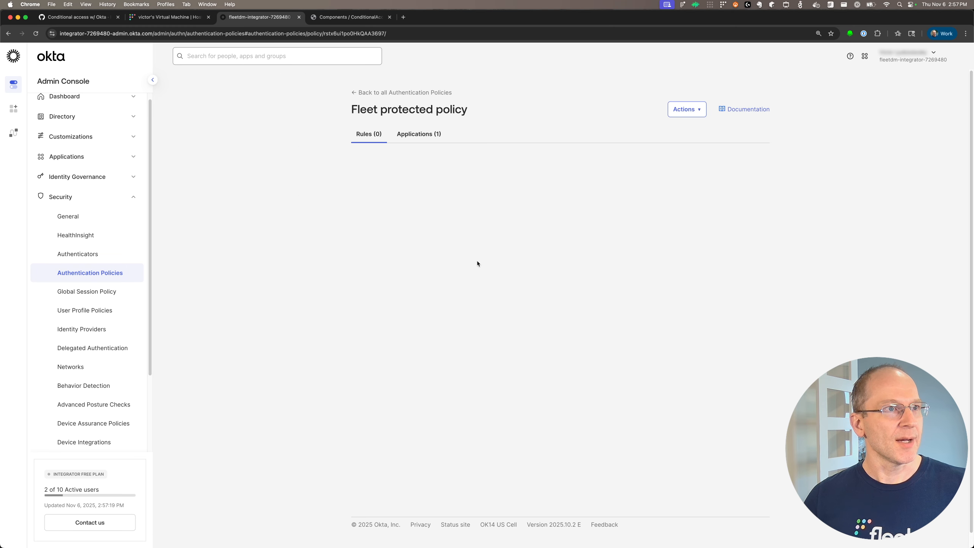
Step: Examine the Fleet protected rule's Fleet conditional access group, MacOS platform condition and Password plus IdP Authenticator - Fleet method chain
scroll(383, 226, "down", 3)
scroll(421, 248, "up", 3)
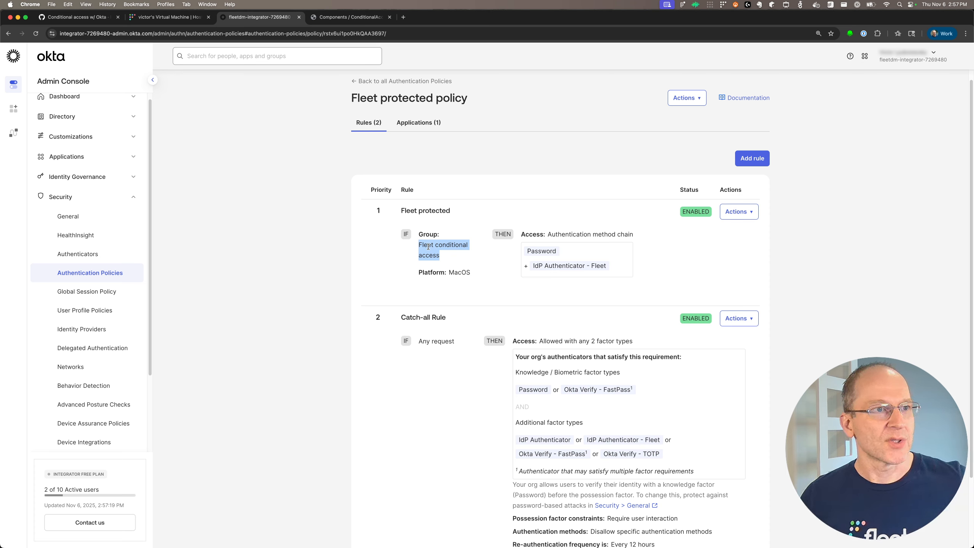
double_click(419, 275)
left_click(482, 275)
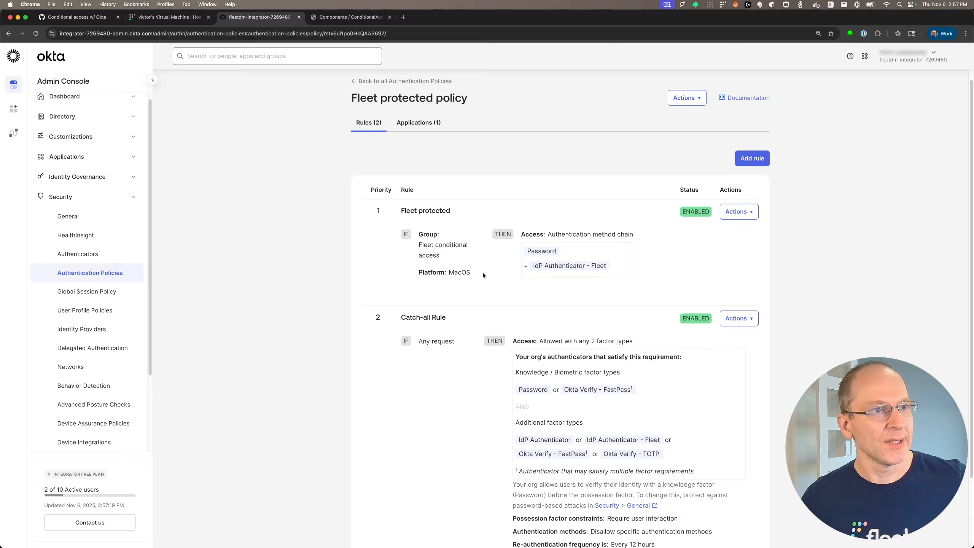
left_click_drag(476, 274, 413, 272)
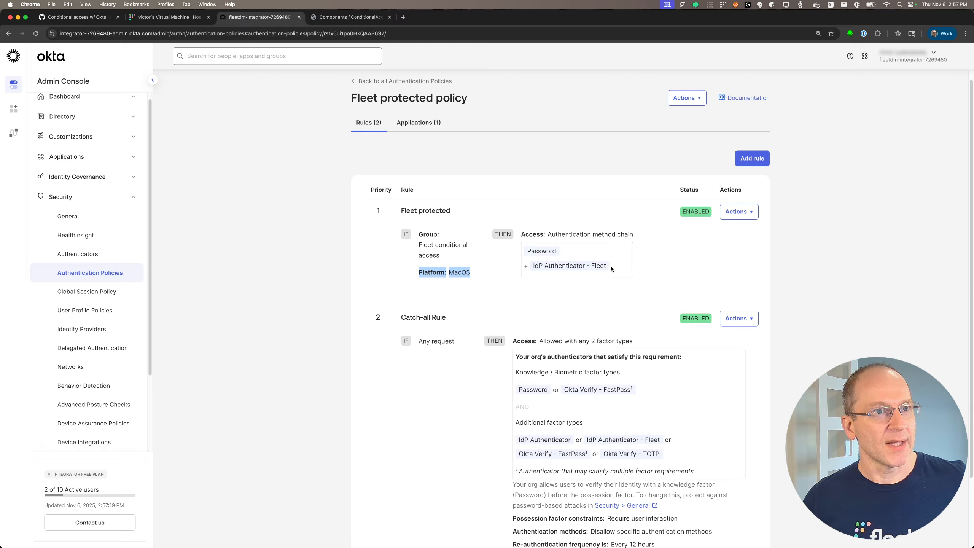
left_click_drag(600, 266, 544, 267)
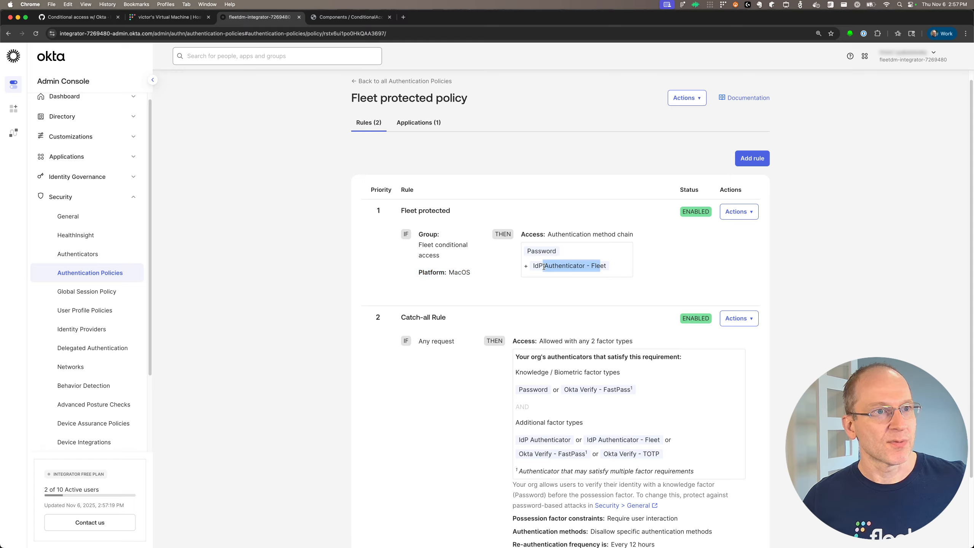
left_click(568, 267)
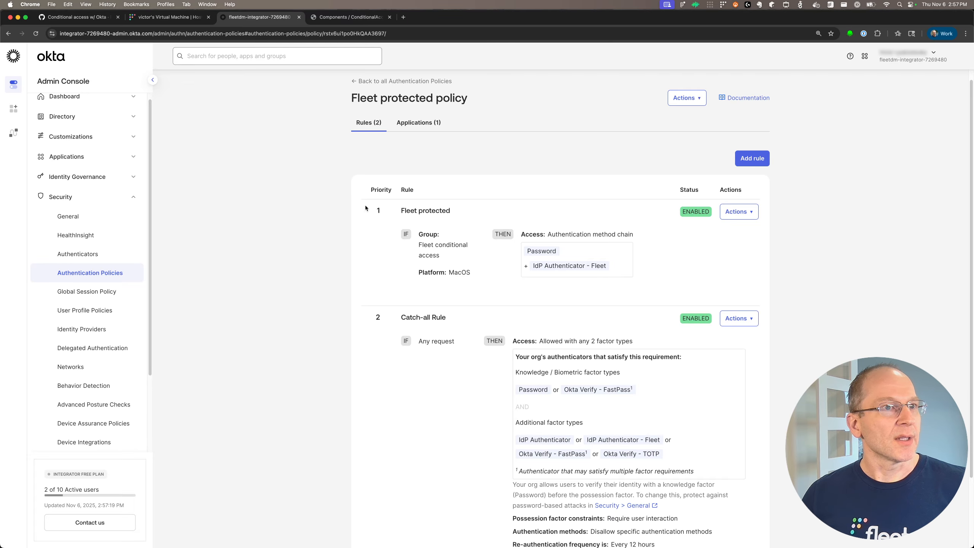
Step: Open Okta's identity providers list and expand the details of the Fleet Saml2 provider
scroll(80, 296, "down", 1)
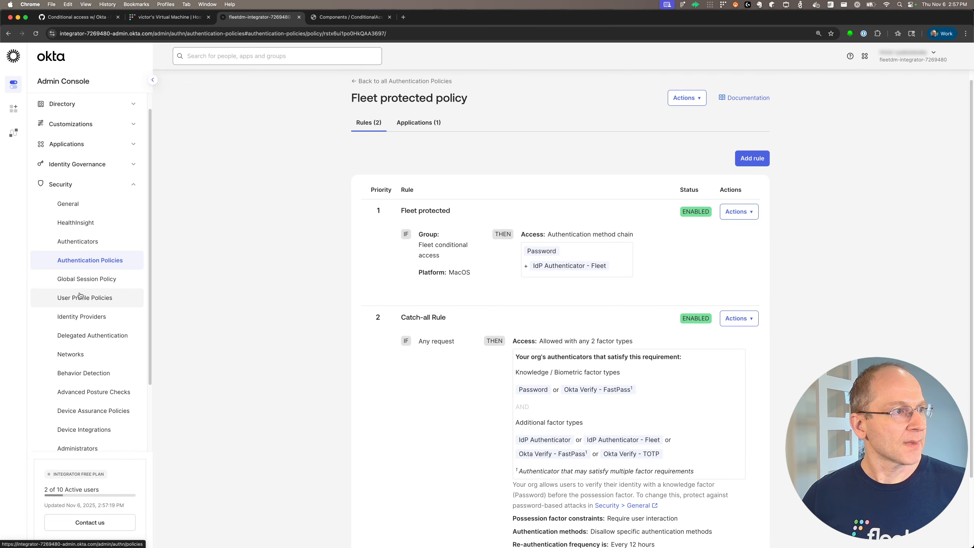
left_click(82, 317)
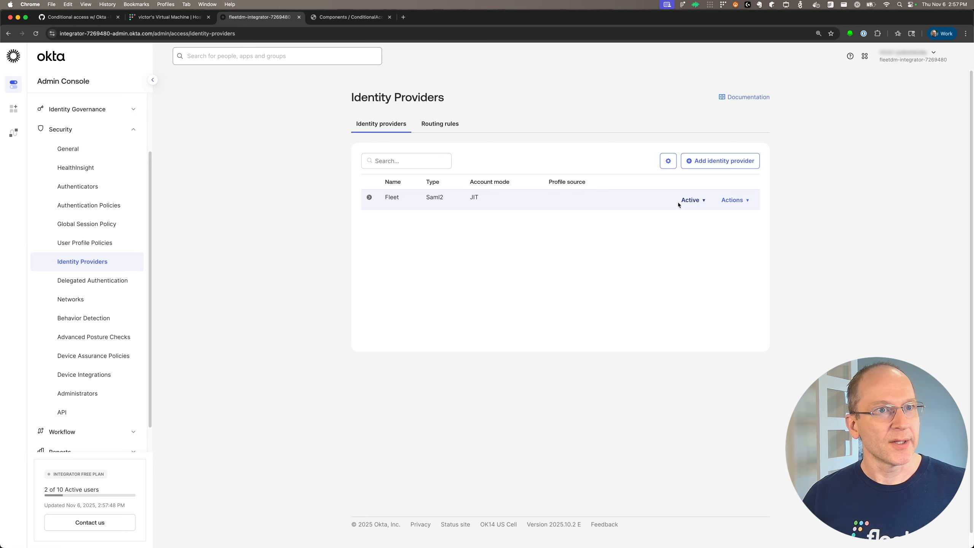
left_click(407, 199)
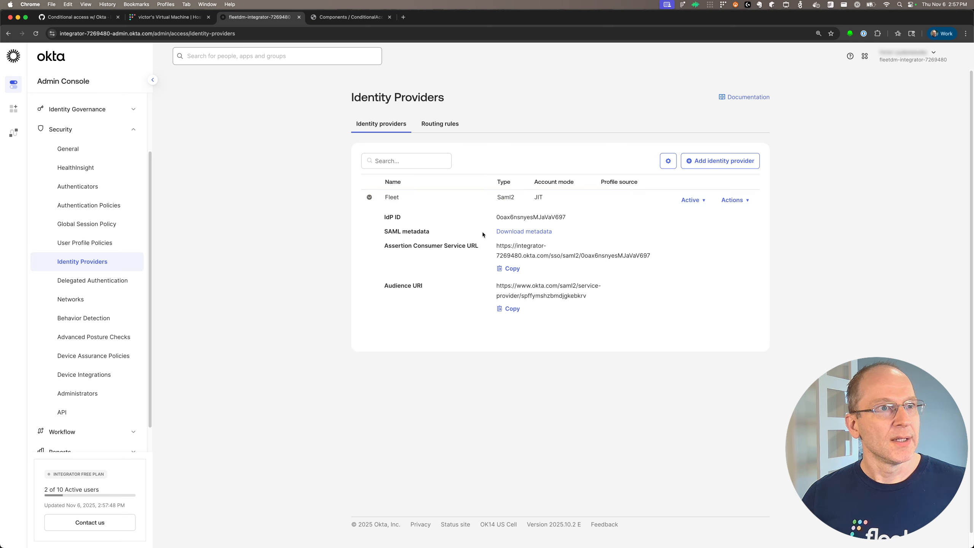
Step: Examine the Fleet provider's IdP ID, Assertion Consumer Service URL and Audience URI, and check where its certificate can be downloaded
double_click(541, 217)
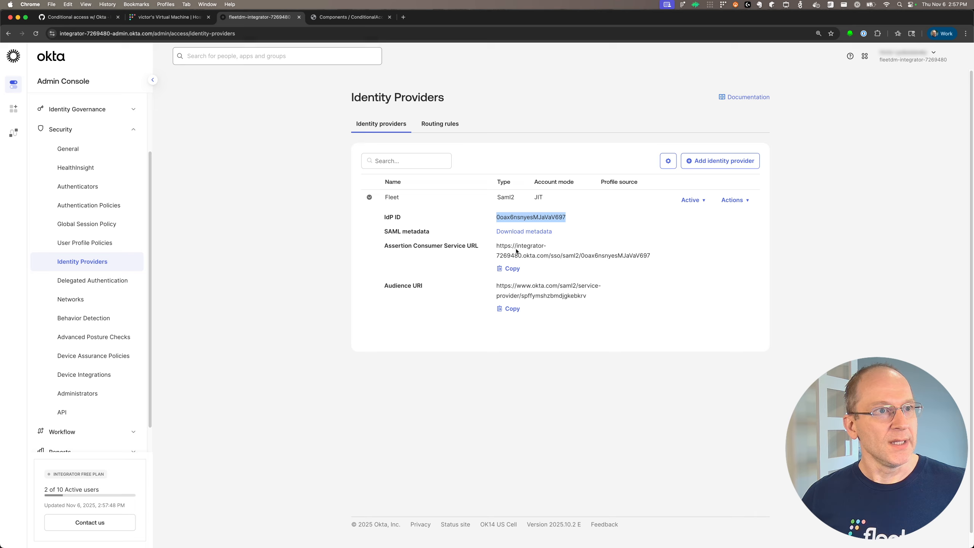
left_click_drag(505, 247, 614, 256)
left_click_drag(504, 286, 577, 295)
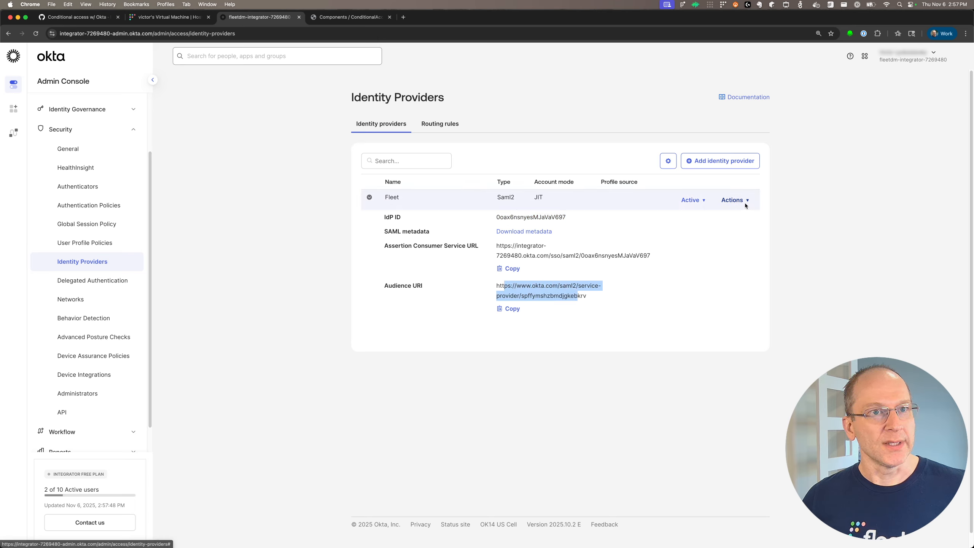
left_click(735, 204)
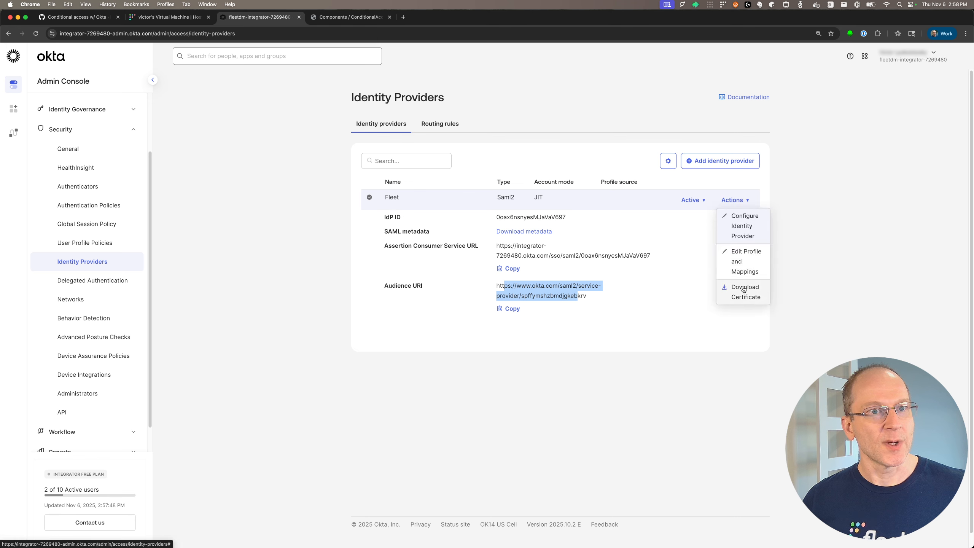
left_click(660, 322)
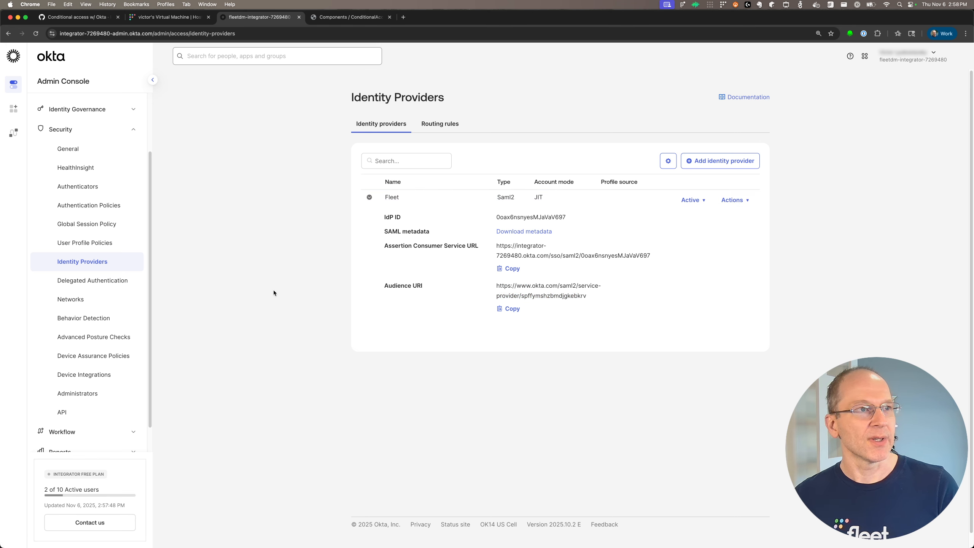
Step: Switch to GoLand and examine the config.http request that patches /api/latest/fleet/config with the Okta conditional_access settings
key("super+Tab")
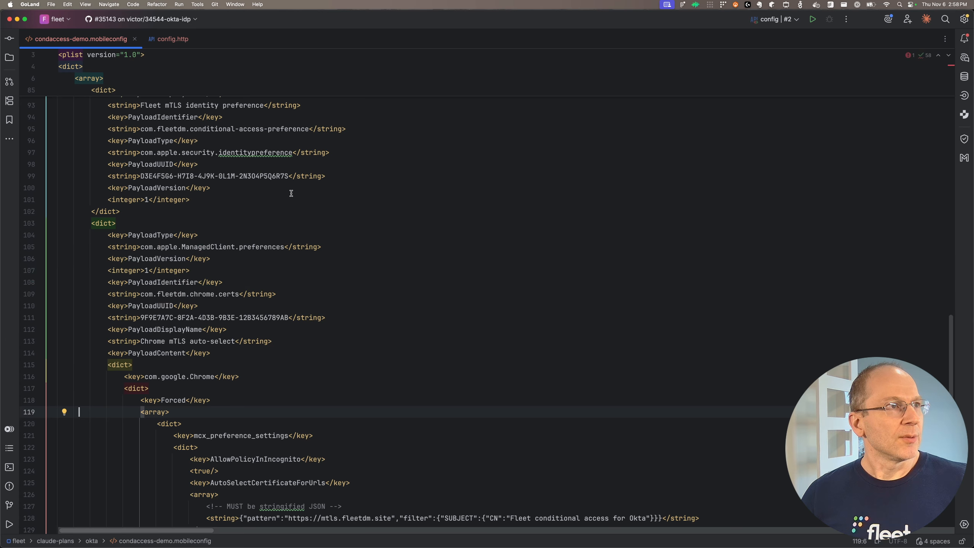
left_click(173, 39)
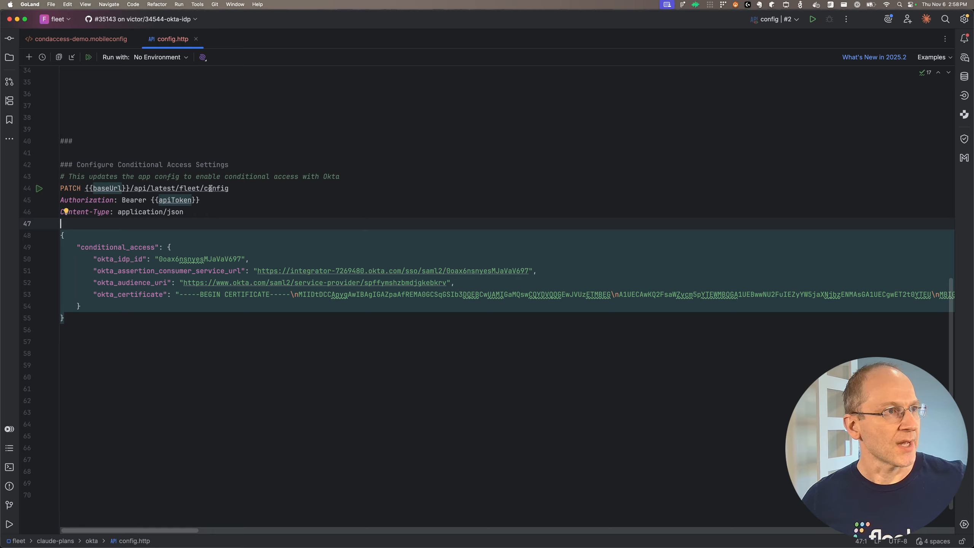
left_click_drag(255, 188, 155, 188)
left_click(122, 236)
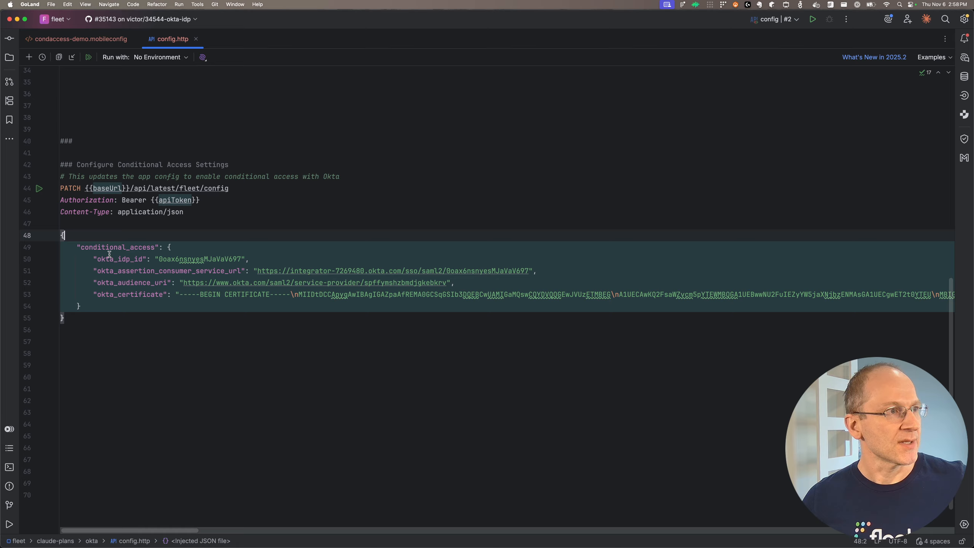
left_click_drag(91, 259, 81, 307)
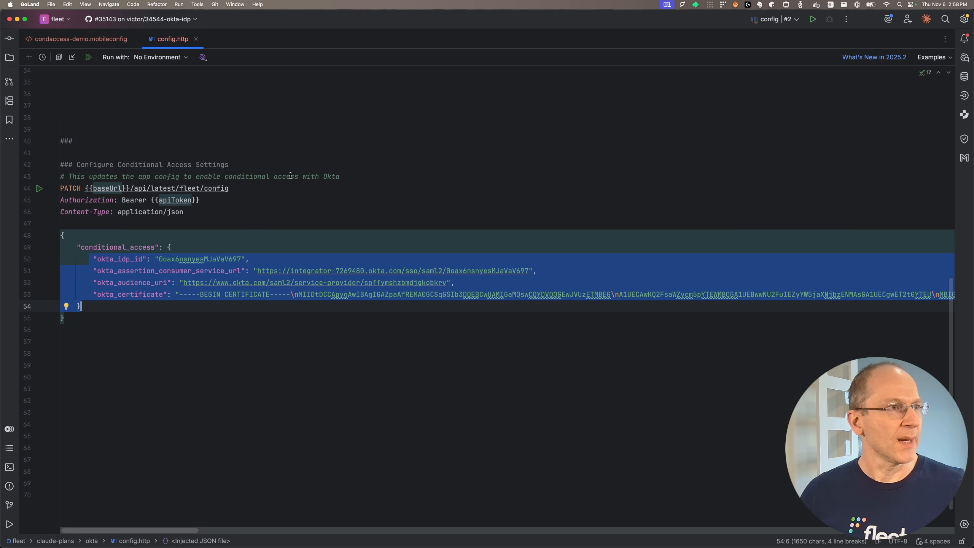
Step: Switch to the ConditionalAccess Storybook page in Chrome, open the Okta connection form and examine its user scope profile field
key("super+Tab")
left_click(76, 267)
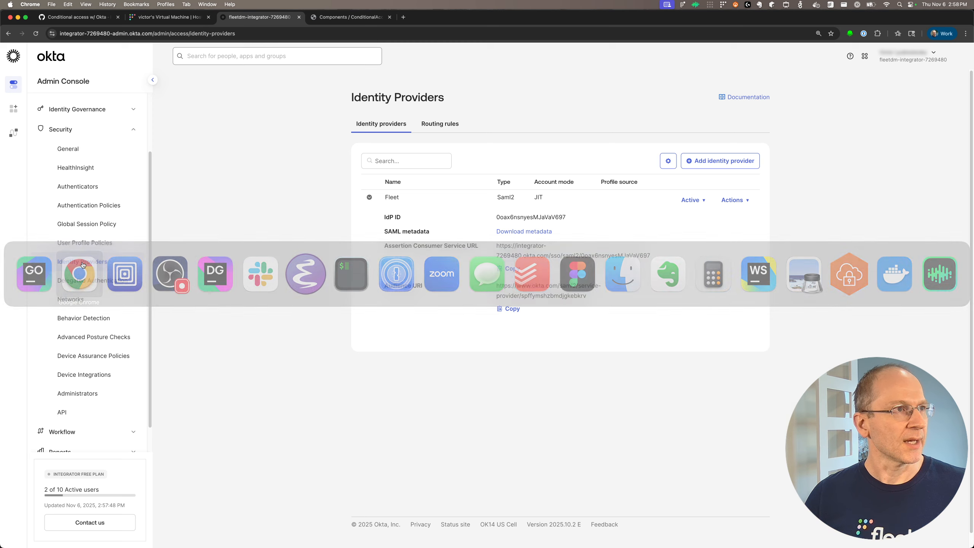
left_click(346, 19)
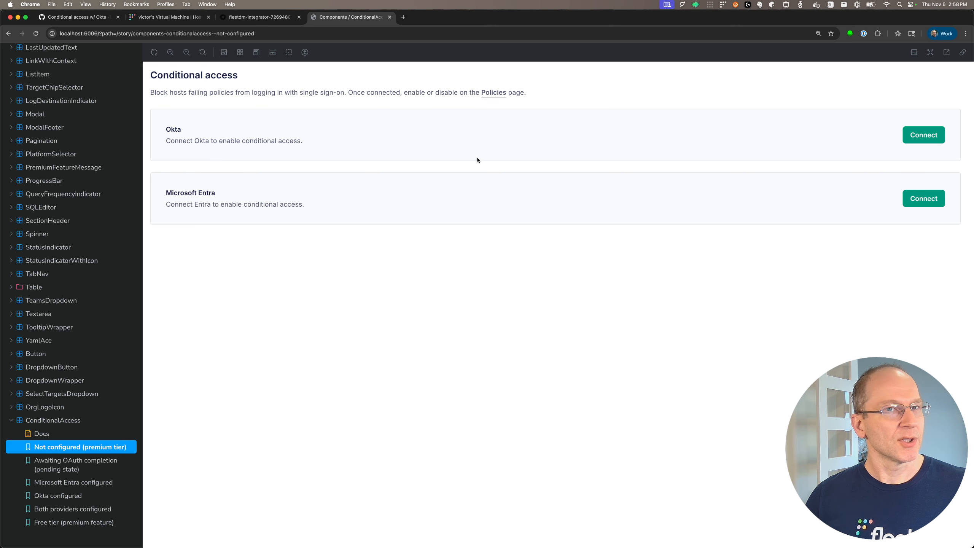
left_click(922, 135)
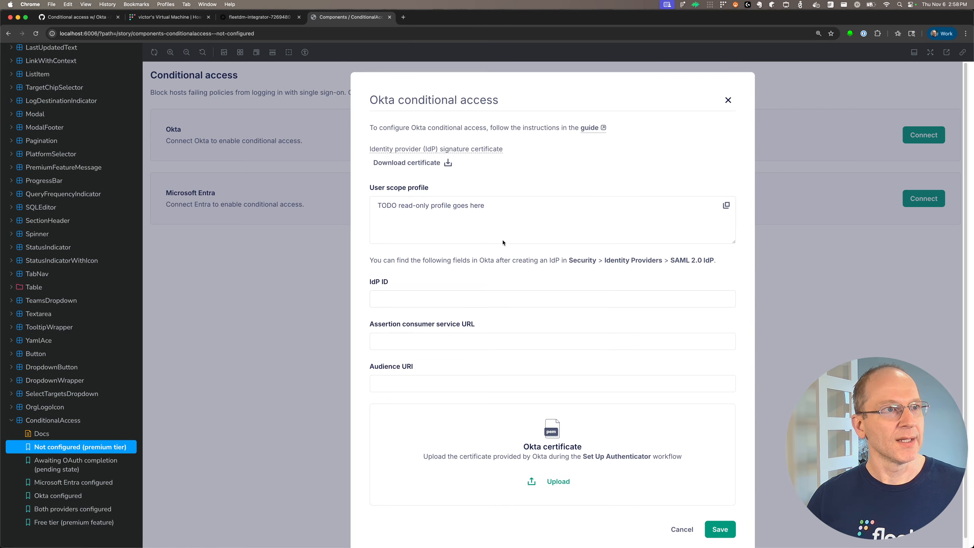
double_click(477, 206)
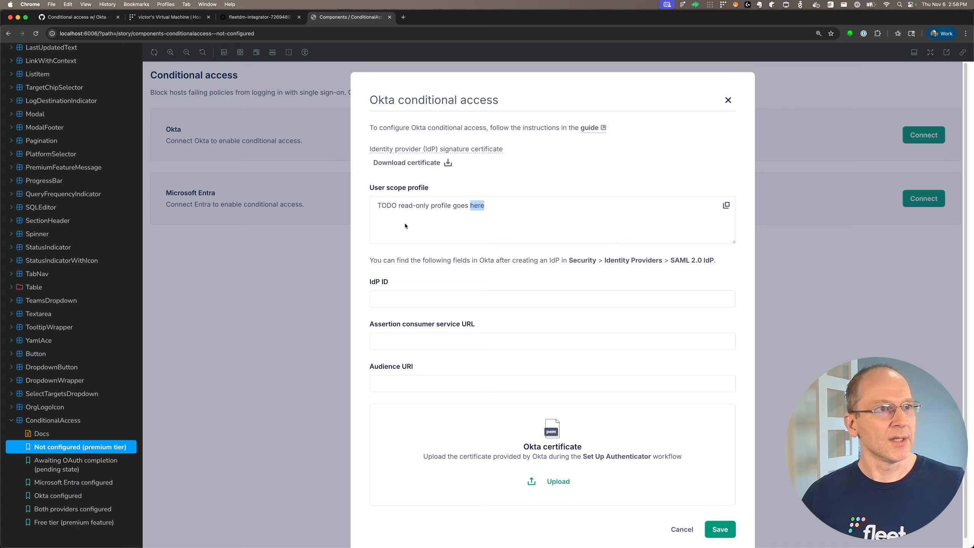
Step: Switch to GoLand and look over the identity preference and Chrome payloads in condaccess-demo.mobileconfig
key("super+Tab")
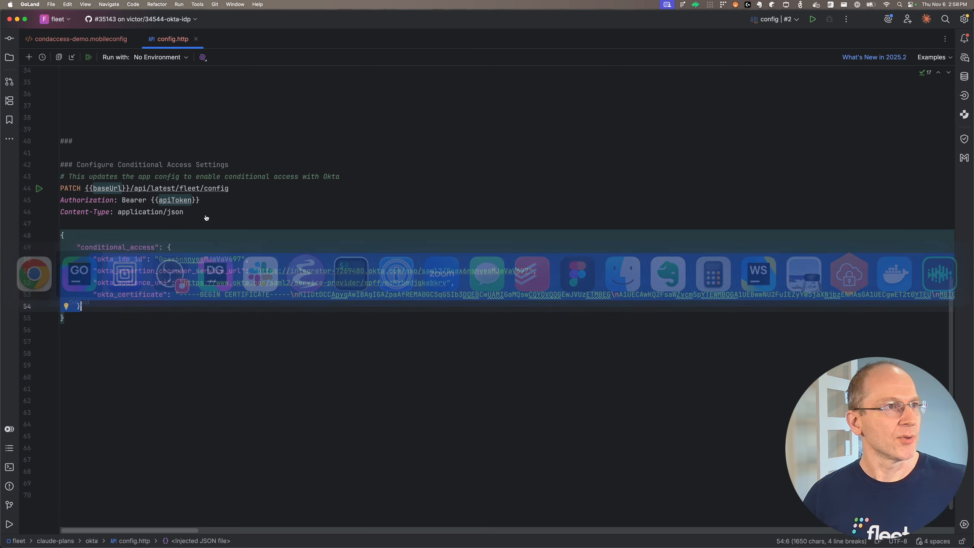
left_click(84, 40)
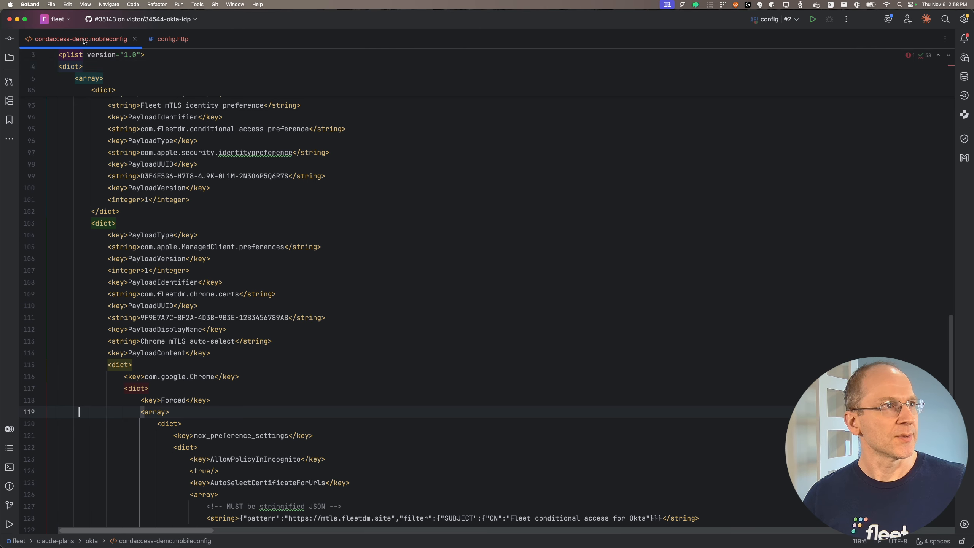
scroll(399, 230, "up", 5)
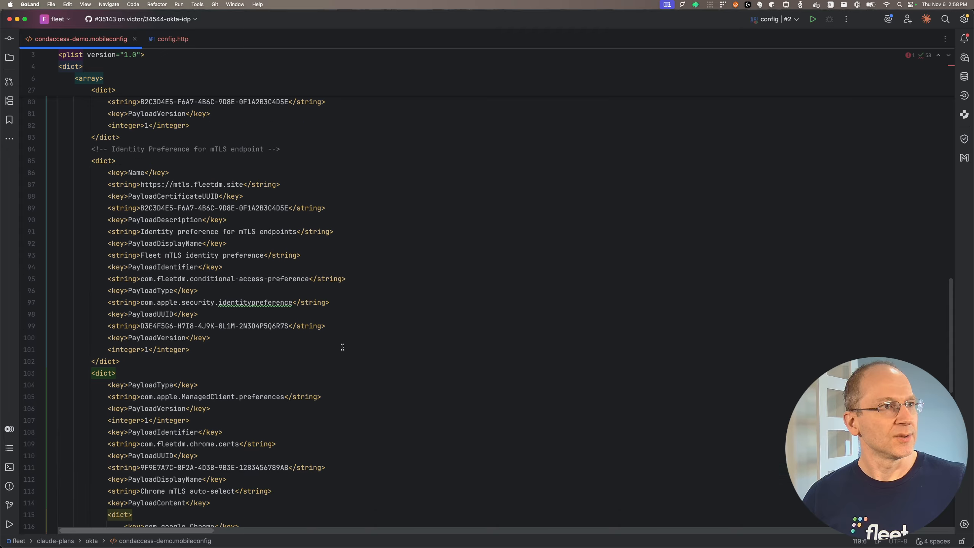
Step: Switch to Fleet in Chrome, review which Demo2 policies have the conditional access automation enabled, and close the settings unchanged
key("super+Tab")
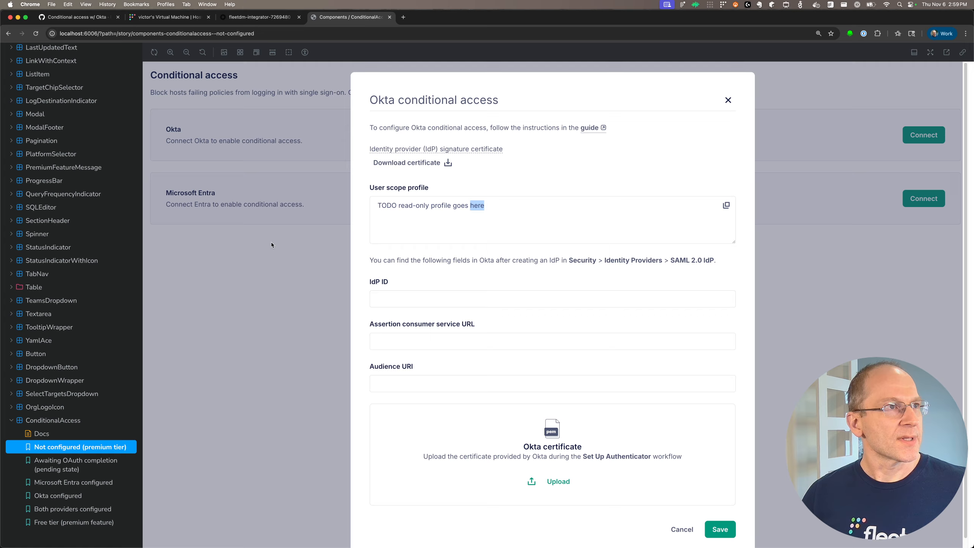
left_click(168, 17)
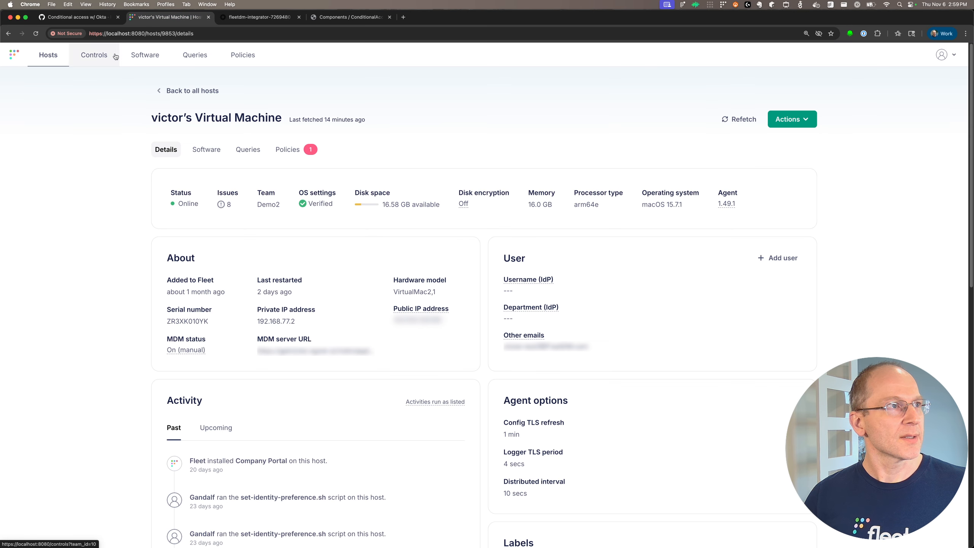
left_click(249, 64)
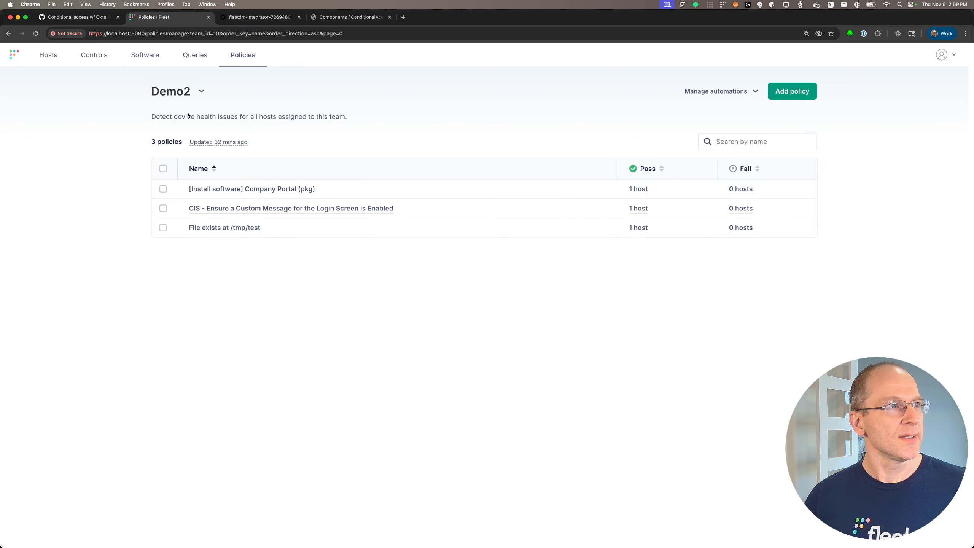
left_click(720, 91)
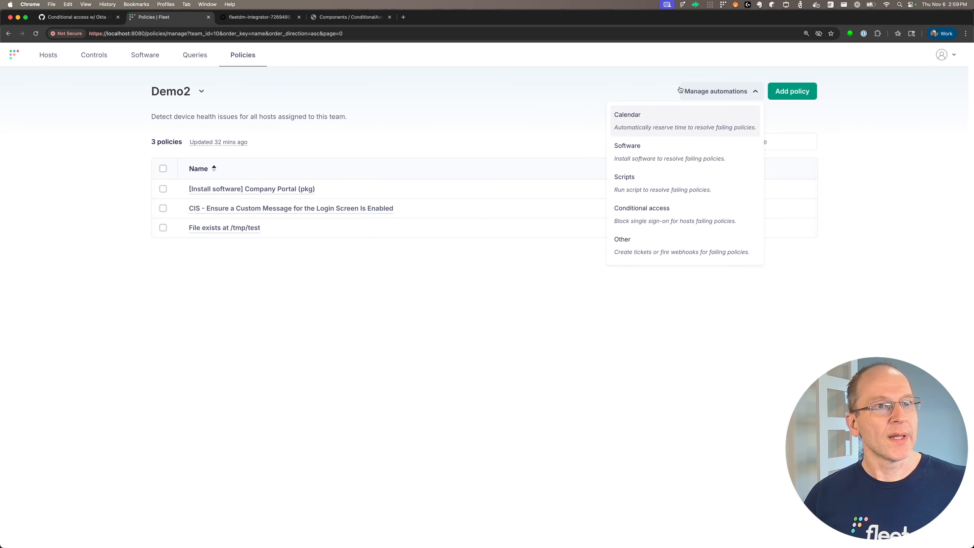
left_click(636, 219)
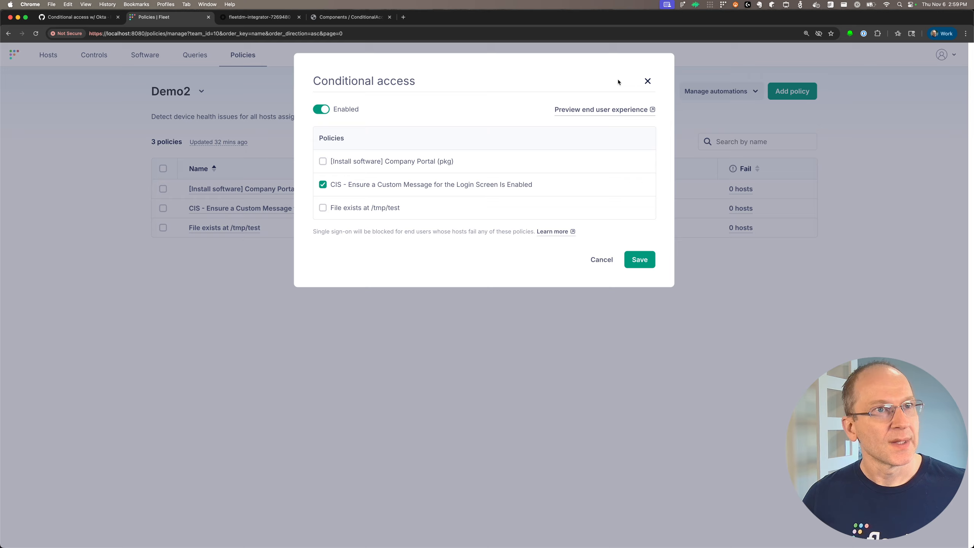
left_click(647, 81)
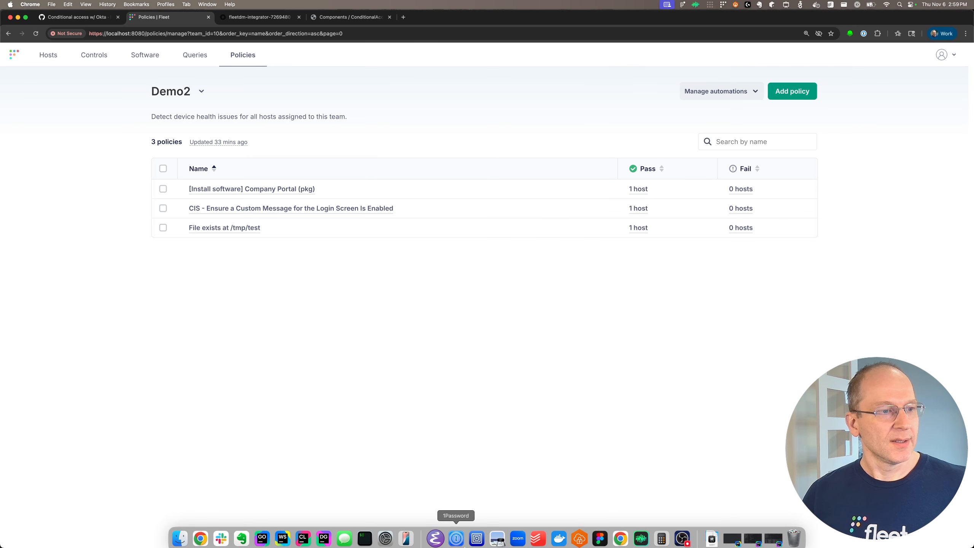
Step: Switch to the macOS virtual machine in UTM and bring its Okta My Apps dashboard in front of Keychain Access
left_click(473, 519)
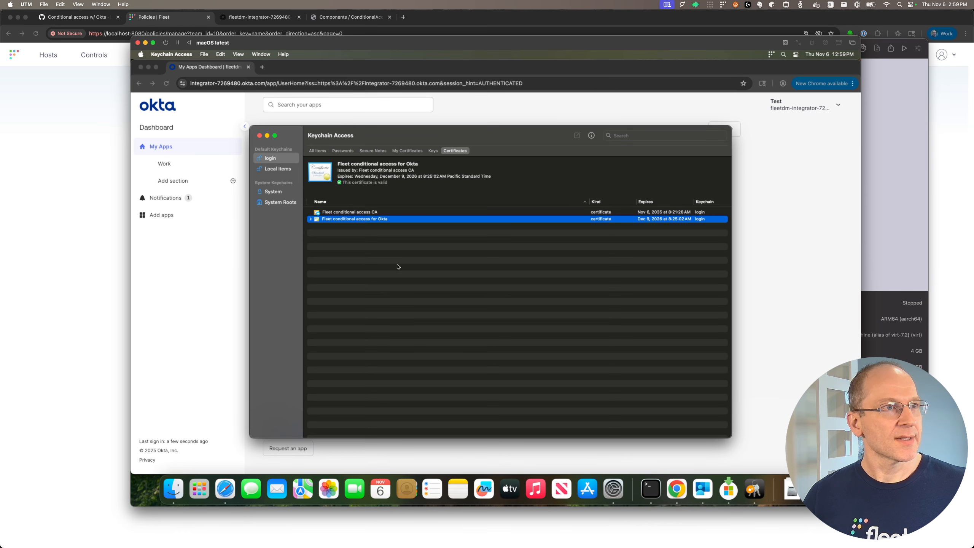
left_click(484, 111)
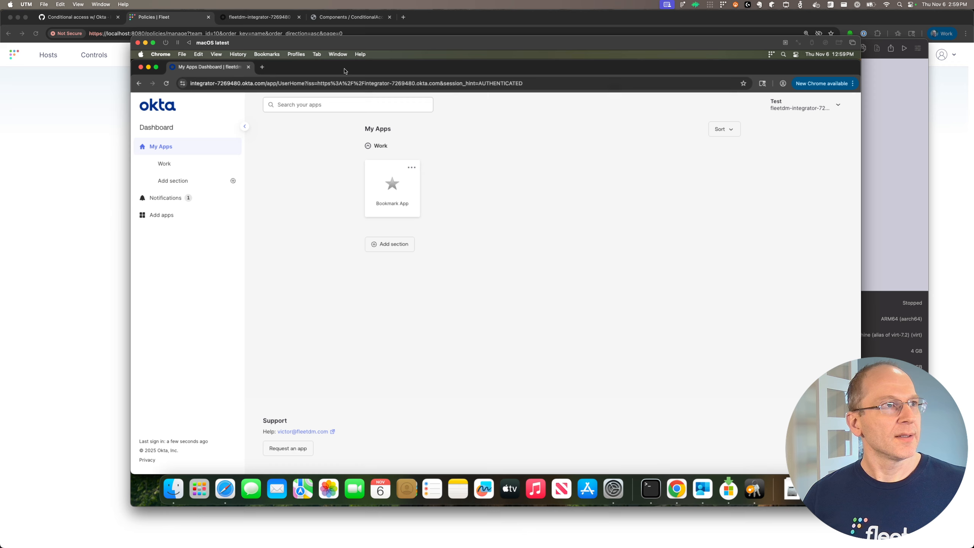
Step: Try to sign in to the Bookmark App from the Okta dashboard by verifying with Fleet
left_click(370, 208)
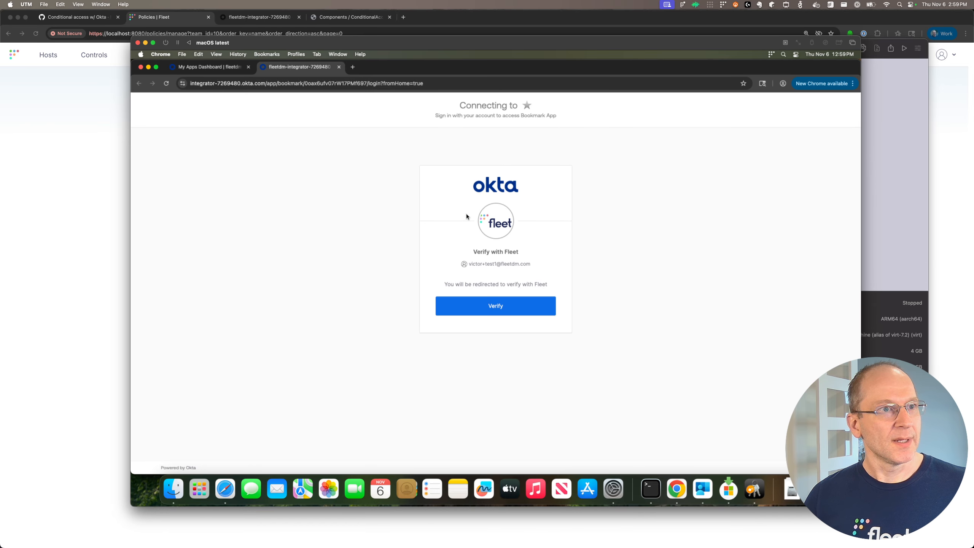
left_click(503, 305)
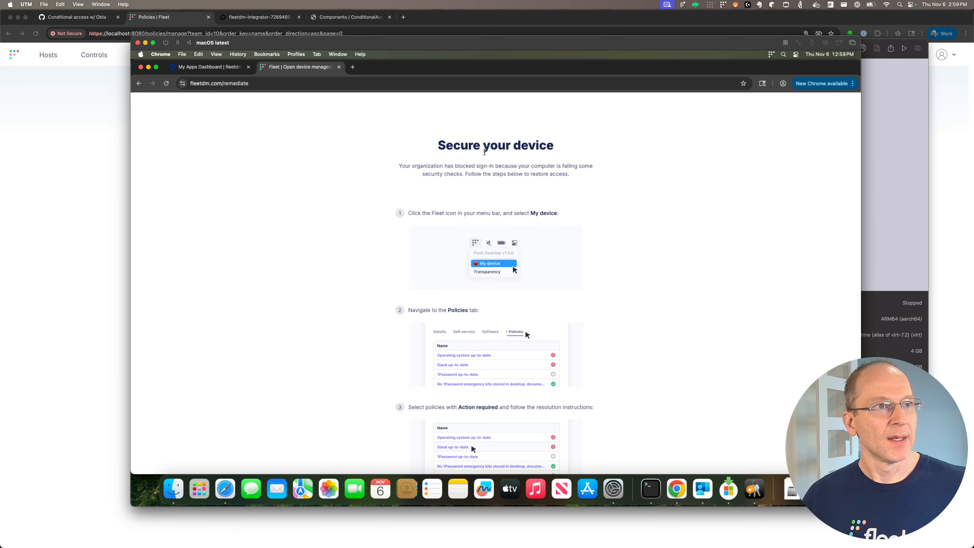
Step: Open the My device page from Fleet Desktop and view the resolution steps for the failing CIS login screen message policy
left_click(772, 54)
left_click(775, 78)
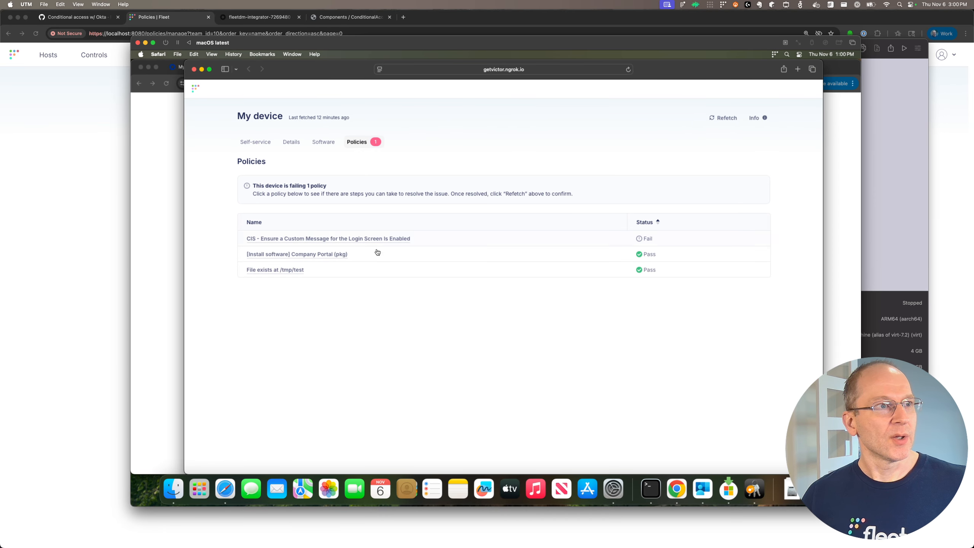
left_click(349, 239)
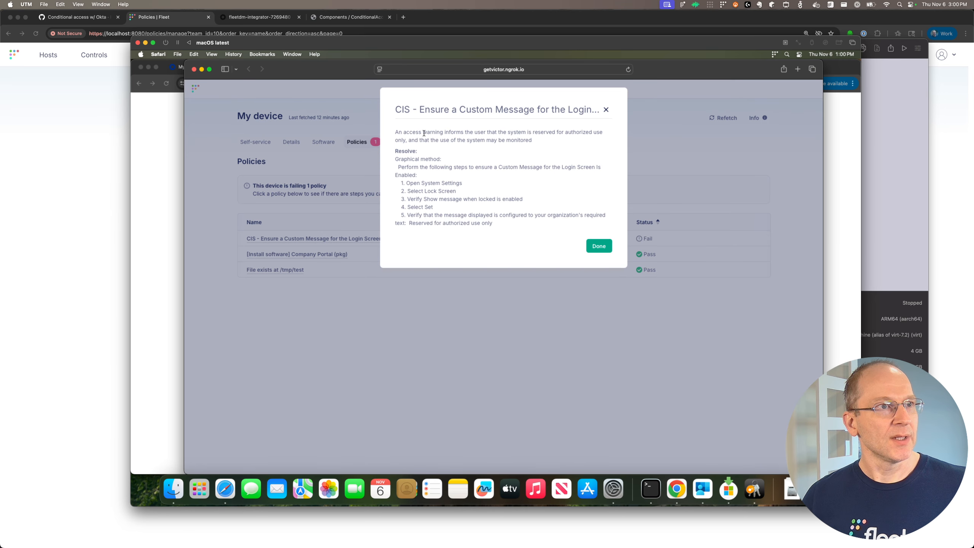
Step: In System Settings, enable the message shown when the Mac is locked and set its text to "Authorized personnel only"
left_click(613, 488)
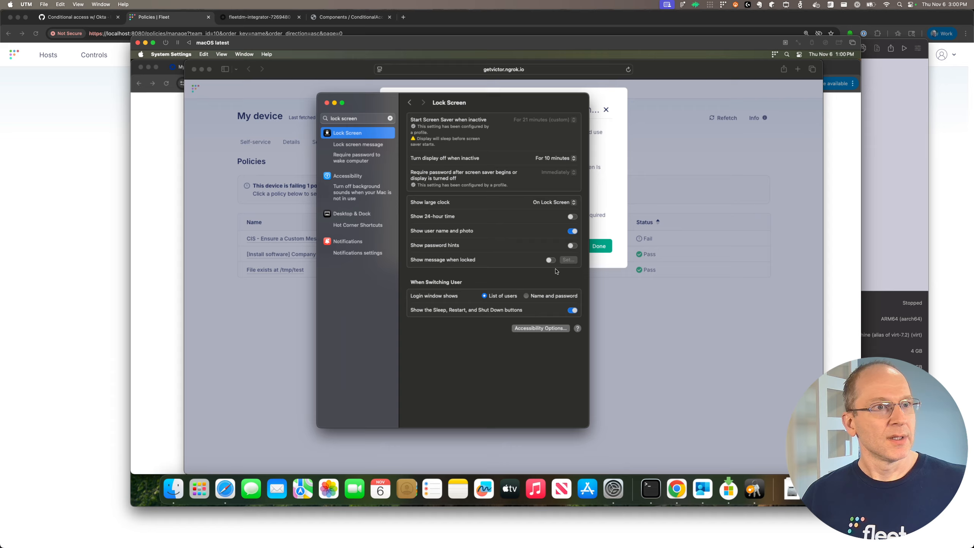
left_click(568, 260)
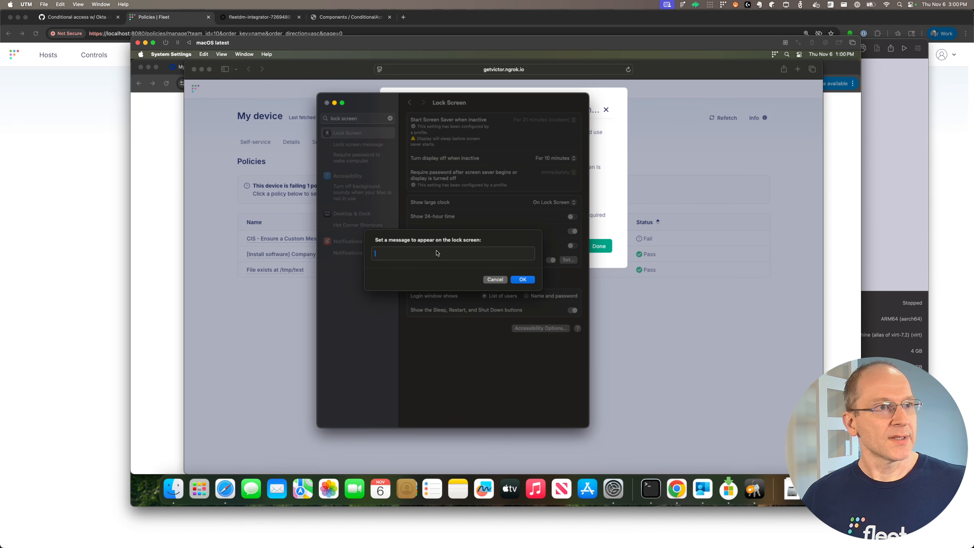
type("Authorized")
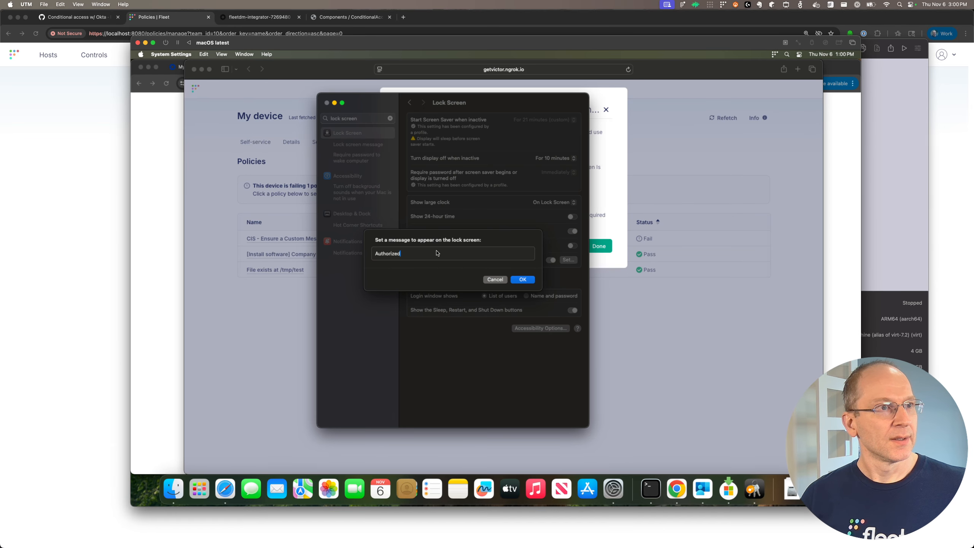
type(" personnel only")
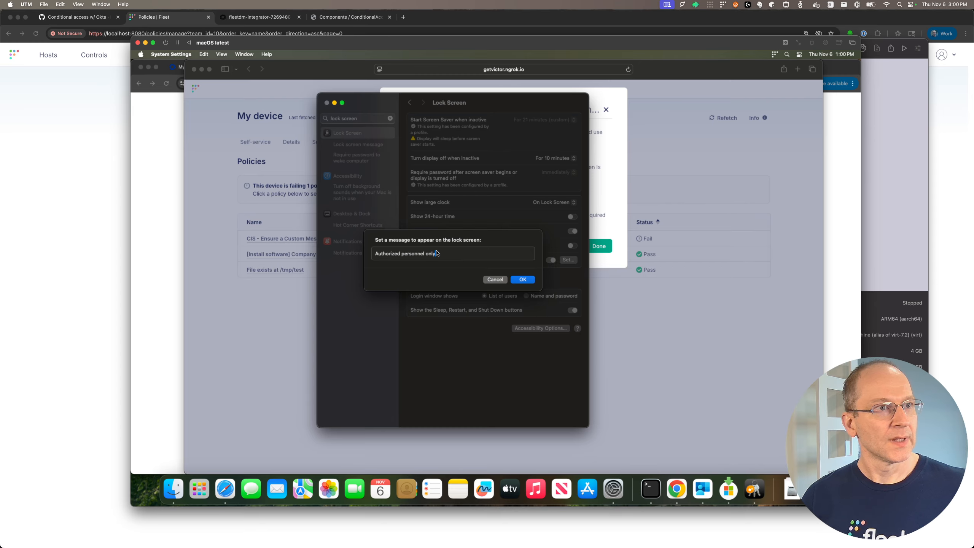
left_click(529, 282)
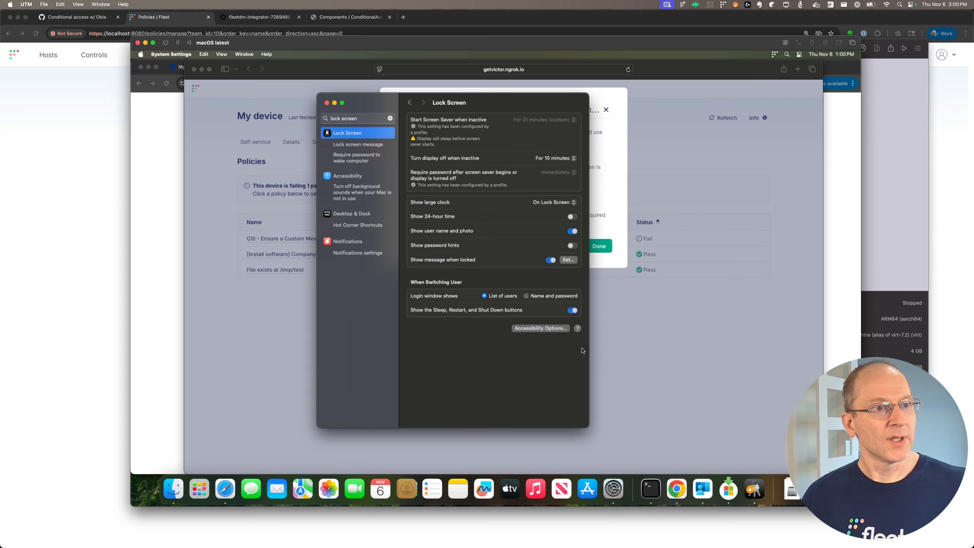
Step: Return to the My device page in Safari, close the policy details and refetch the device's policy status
left_click(636, 313)
left_click(591, 251)
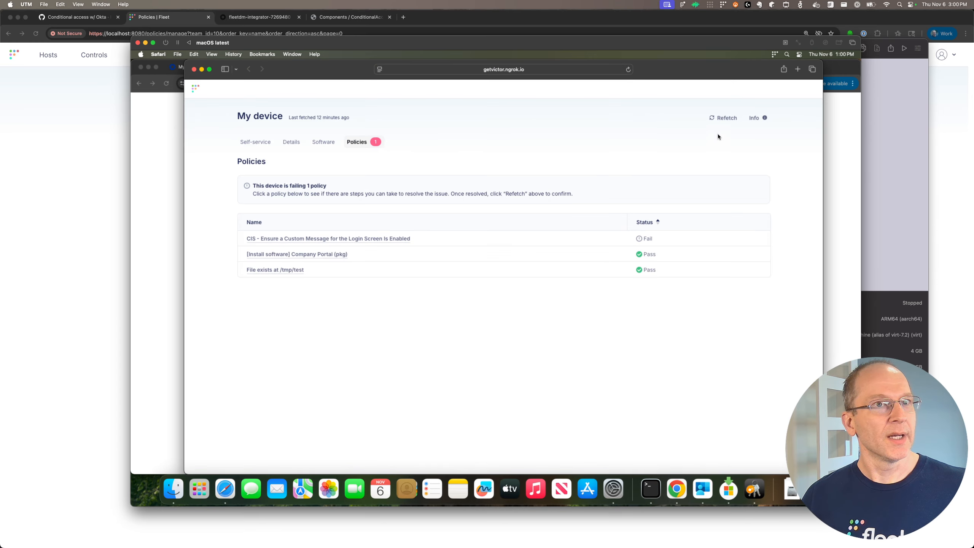
left_click(723, 118)
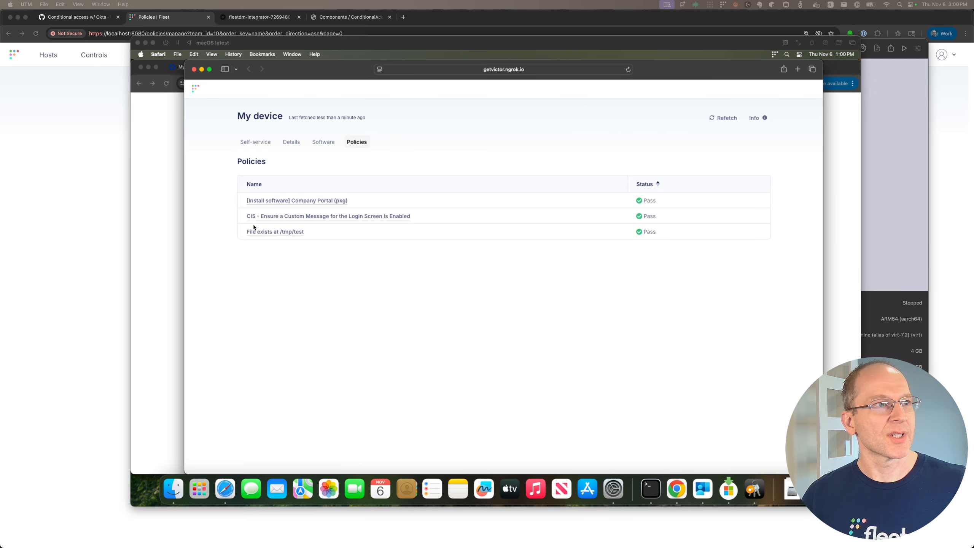
Step: Switch to Chrome in the virtual machine, read through the remaining Secure your device instructions and close that page
left_click(165, 222)
left_click(162, 253)
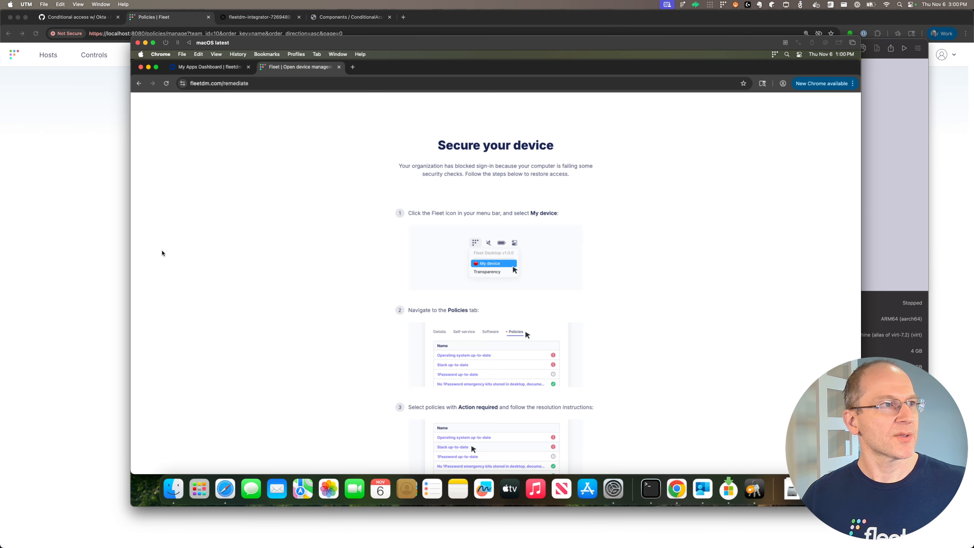
scroll(423, 289, "down", 5)
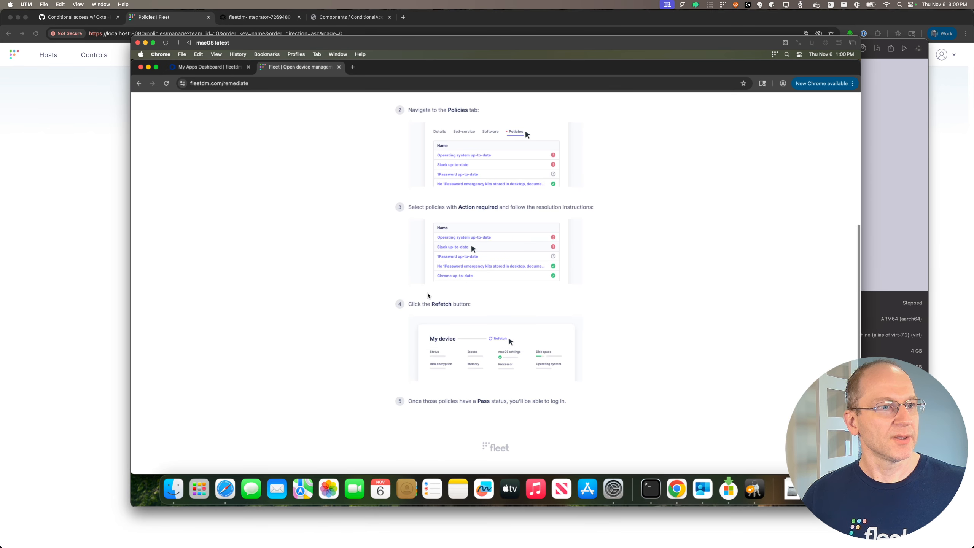
left_click(339, 67)
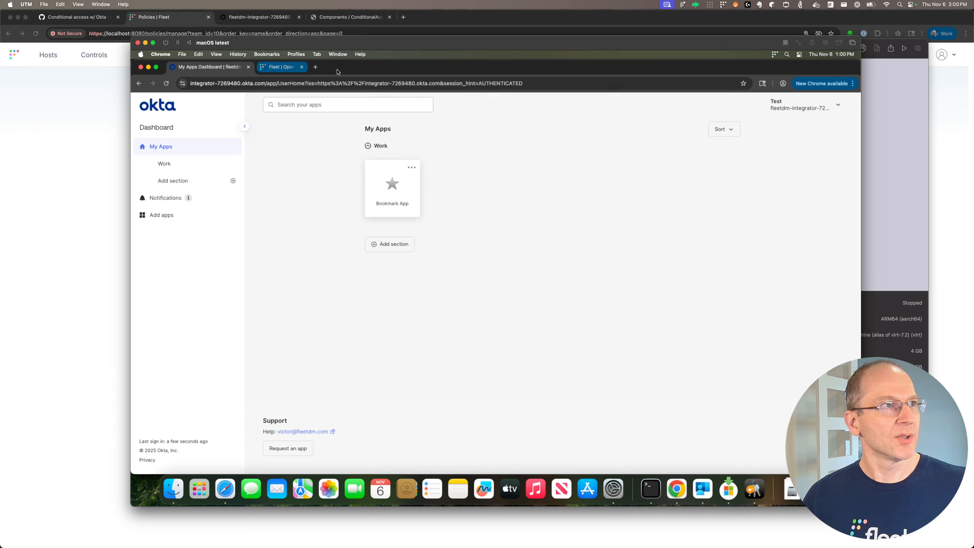
Step: Launch the Bookmark App again from the Okta dashboard and repeat the verification with Fleet
left_click(392, 187)
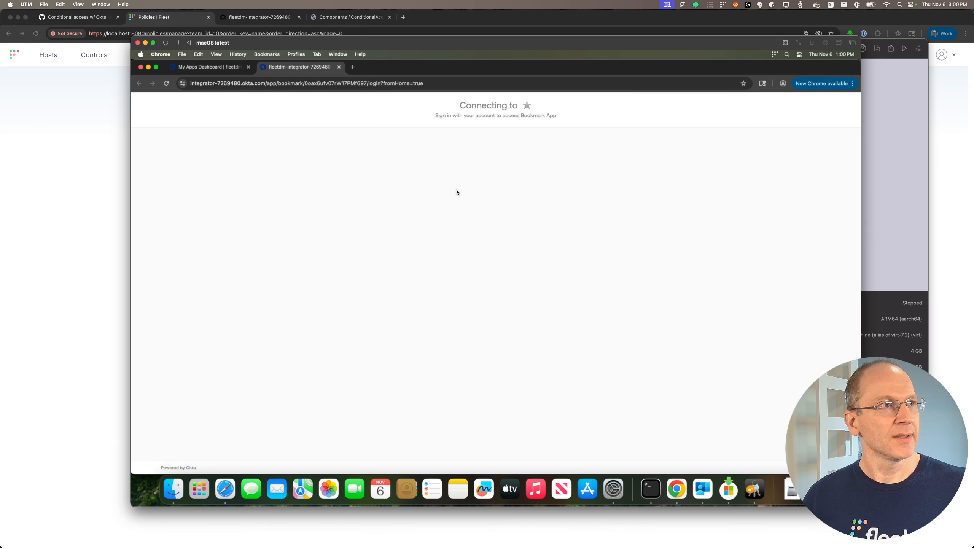
left_click(503, 309)
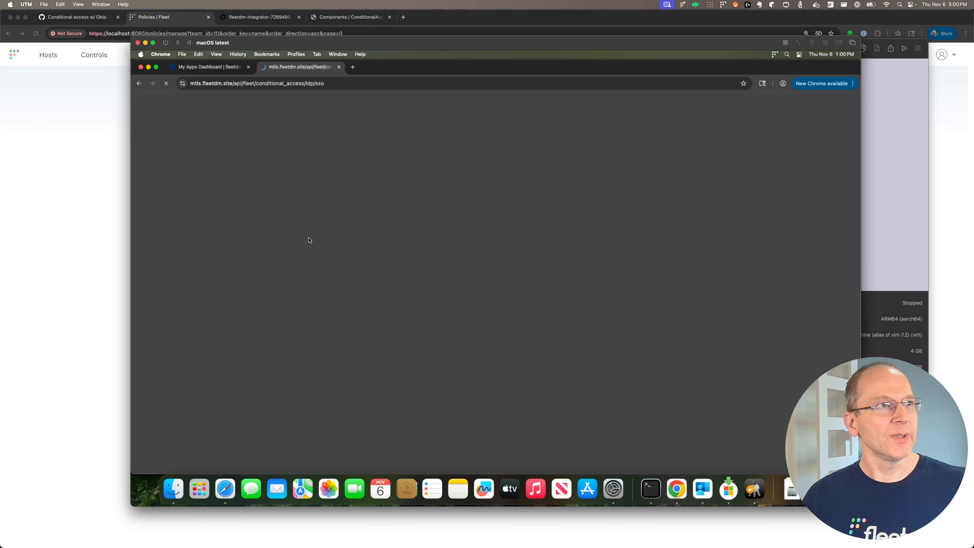